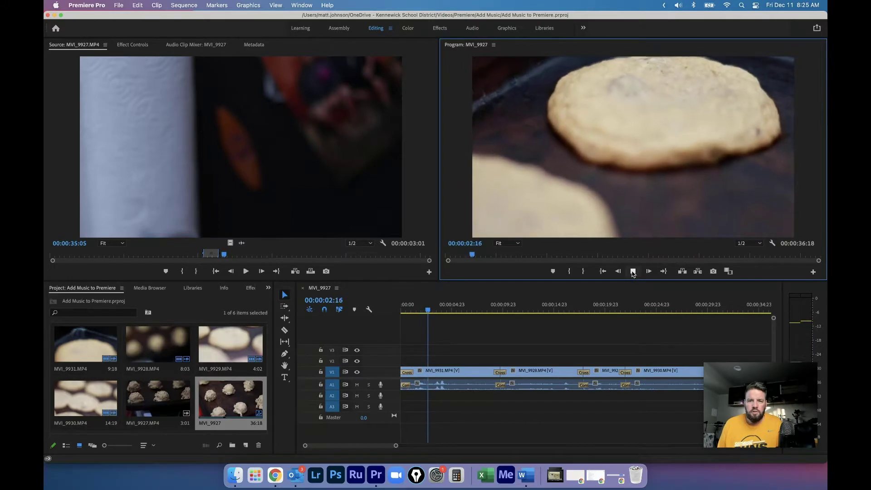
# - Stop the sequence playback, unlink the MVI_9931.MP4 clip, and delete its audio from track A1
pyautogui.click(633, 272)
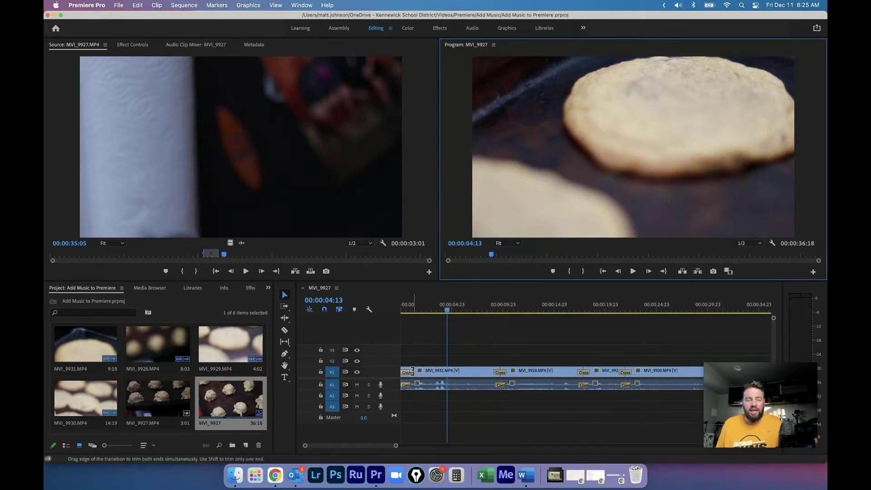
pyautogui.click(464, 373)
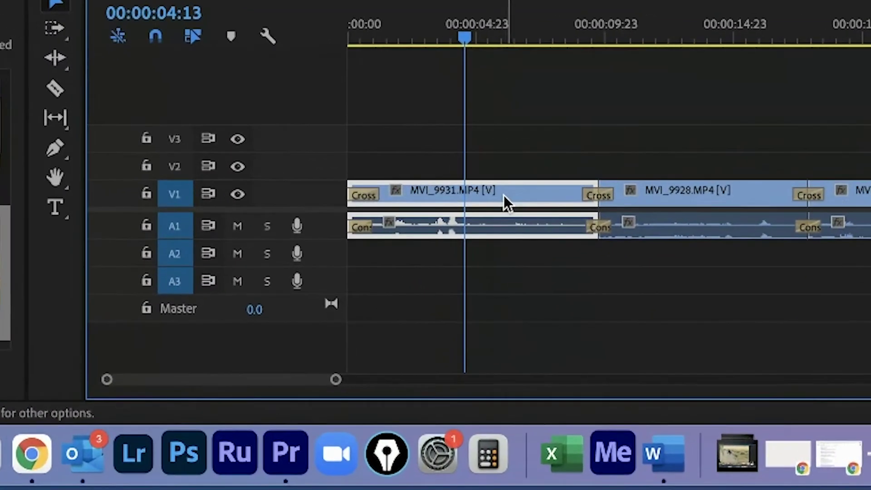
pyautogui.rightClick(501, 194)
pyautogui.moveTo(642, 402)
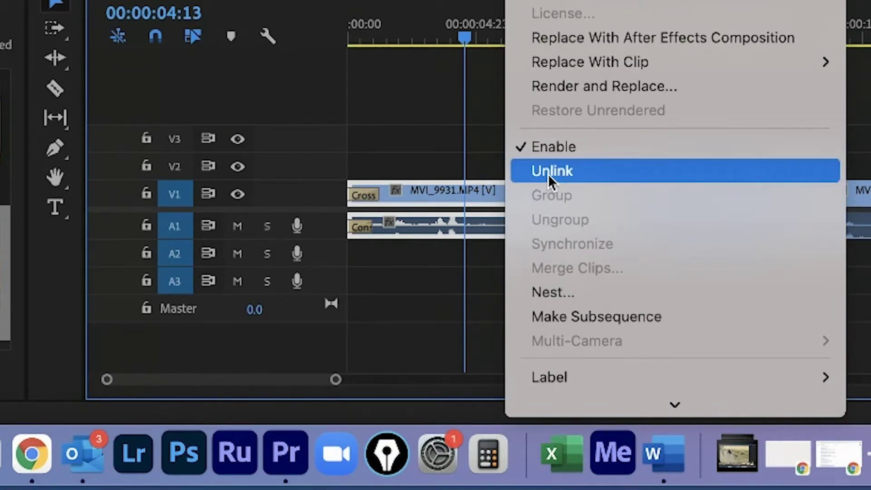
pyautogui.click(548, 172)
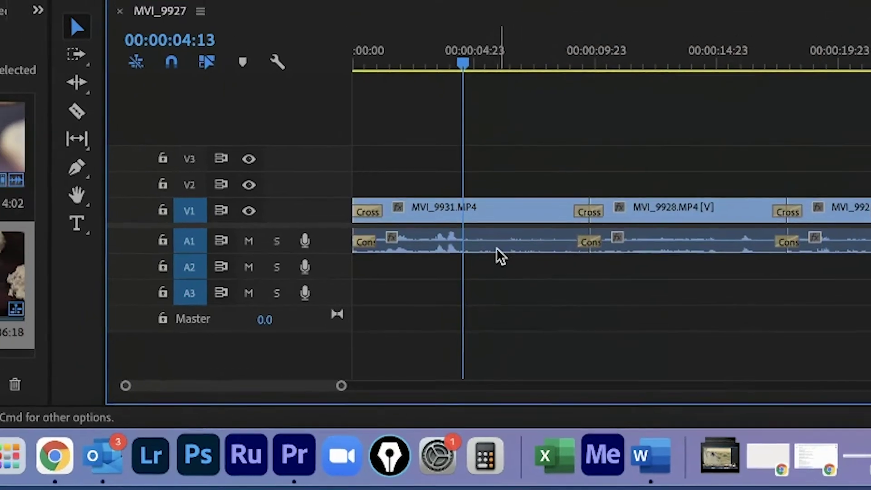
pyautogui.click(506, 236)
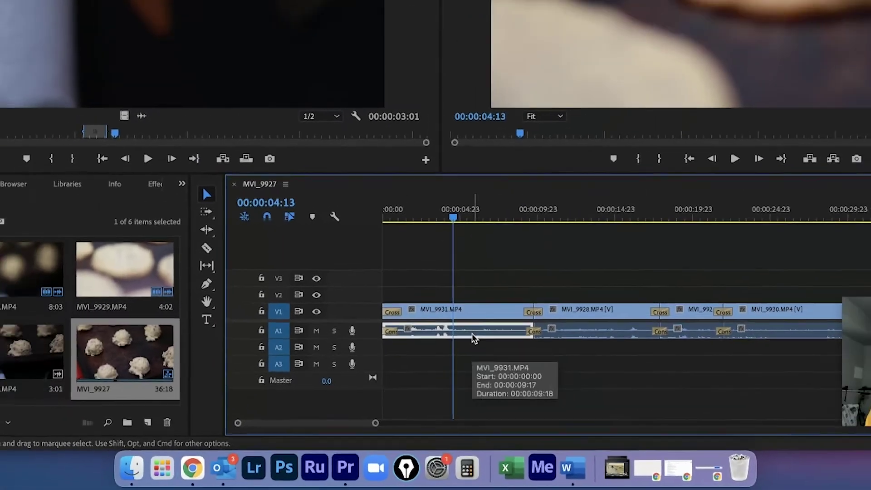
pyautogui.press('Delete')
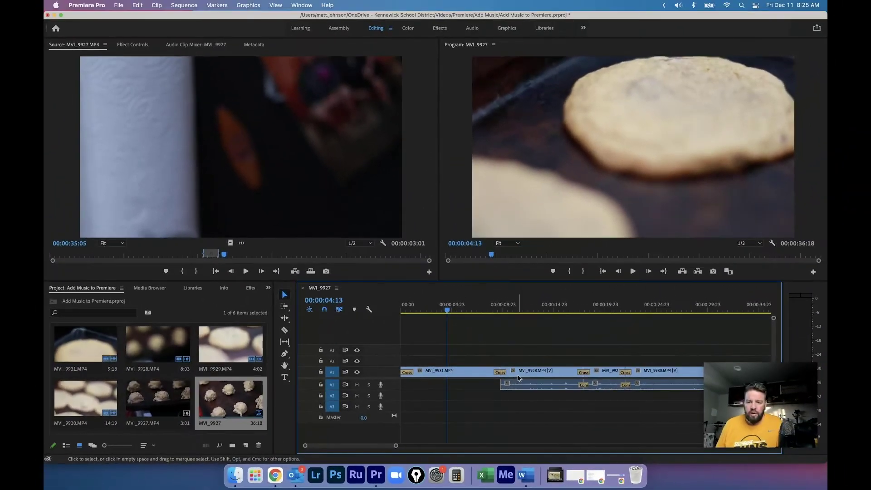
# - Unlink MVI_9928.MP4 and the remaining clips from their audio, and delete that audio from track A1
pyautogui.click(546, 341)
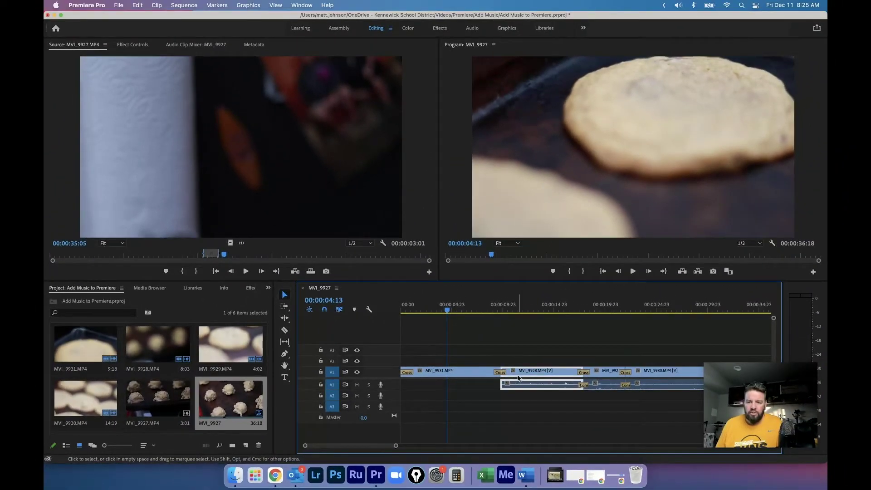
pyautogui.rightClick(521, 379)
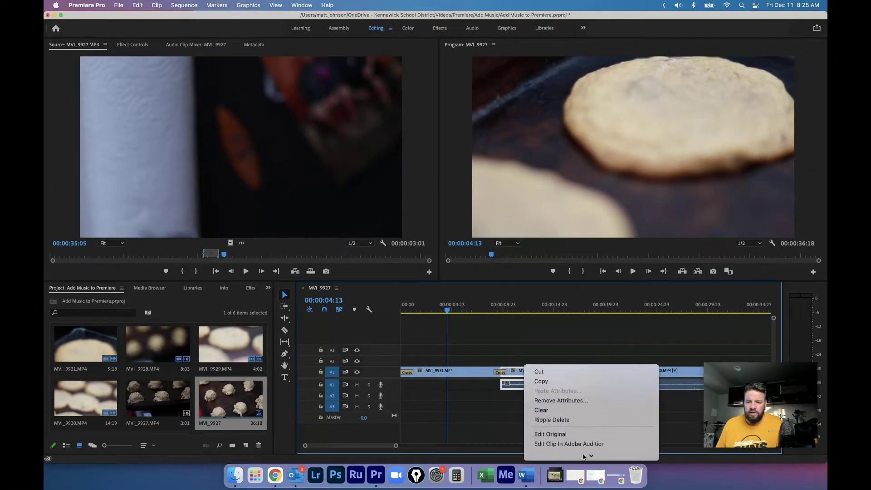
pyautogui.click(531, 383)
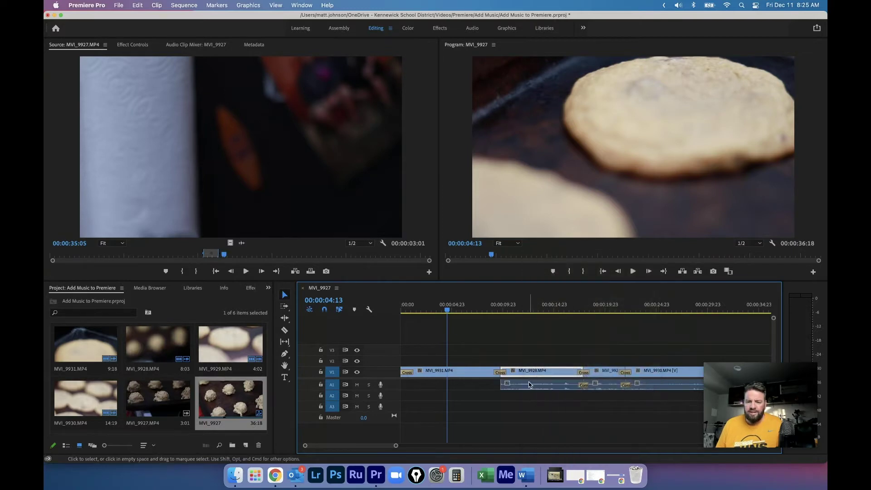
pyautogui.click(529, 385)
pyautogui.press('Delete')
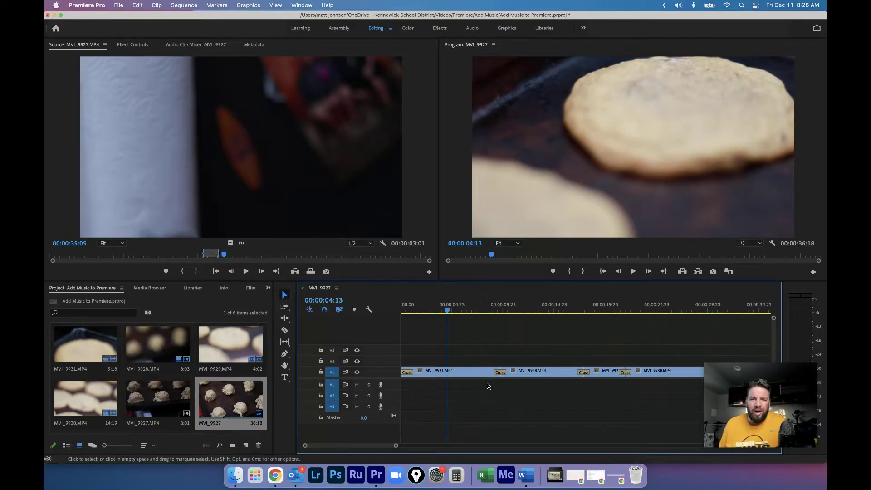
# - Play the sequence from its start to check the sound, and scrub ahead to 00:00:20:20
pyautogui.moveTo(447, 310); pyautogui.dragTo(403, 312)
pyautogui.press('space')
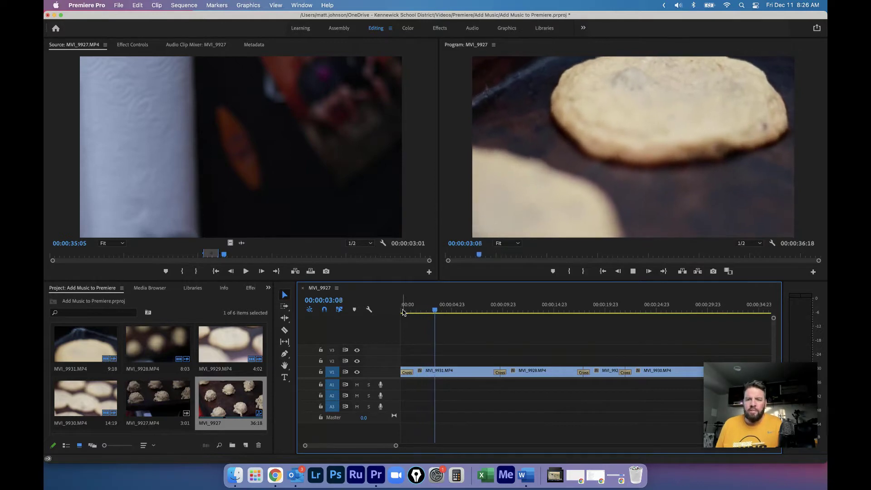
pyautogui.press('space')
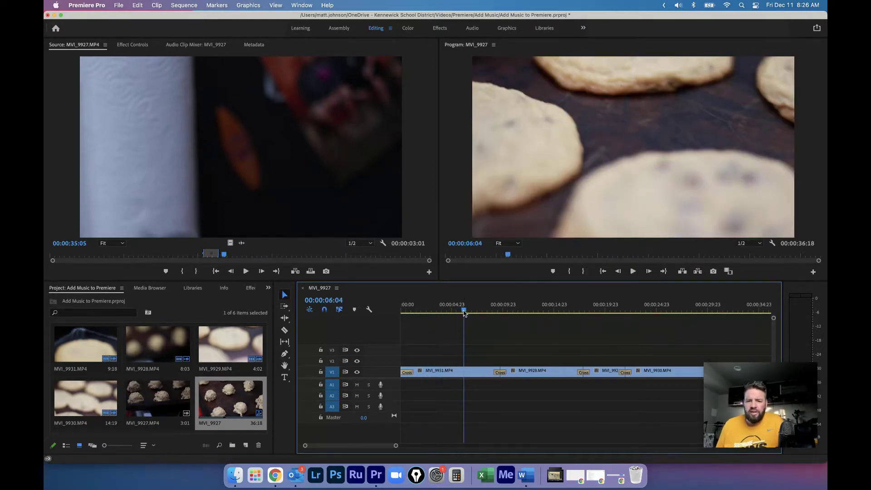
pyautogui.click(467, 312)
pyautogui.moveTo(467, 313); pyautogui.dragTo(613, 314)
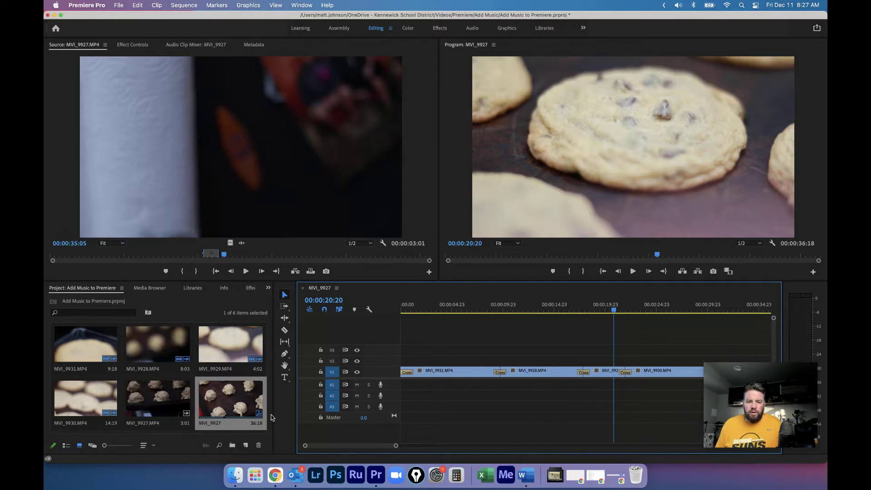
# - Switch to the Chrome window with the "youtube audio library" search and open the YouTube Audio Library result
pyautogui.click(276, 483)
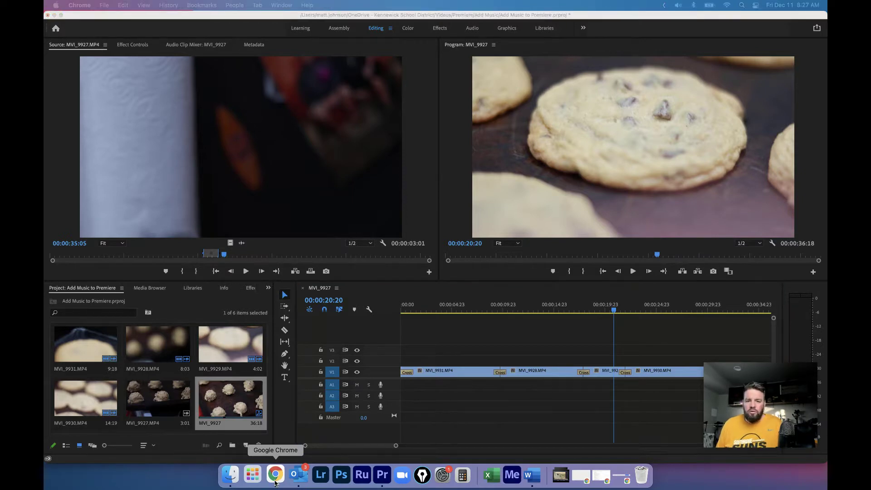
pyautogui.rightClick(275, 480)
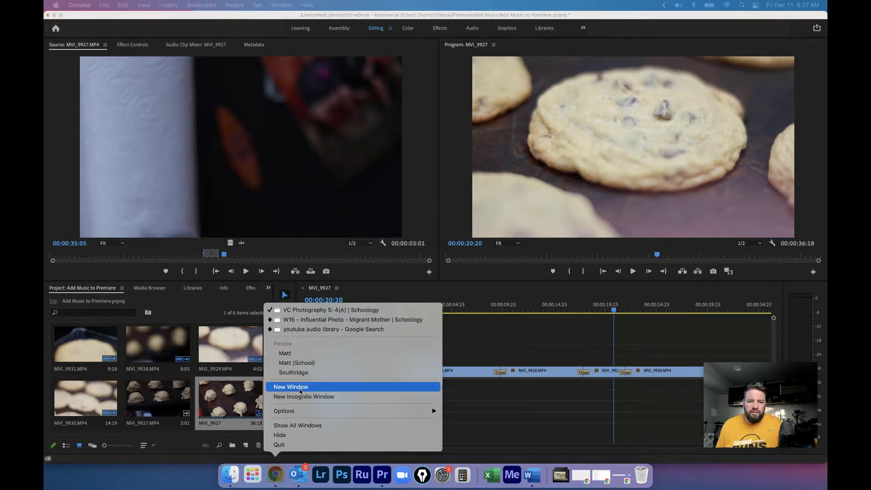
pyautogui.click(312, 329)
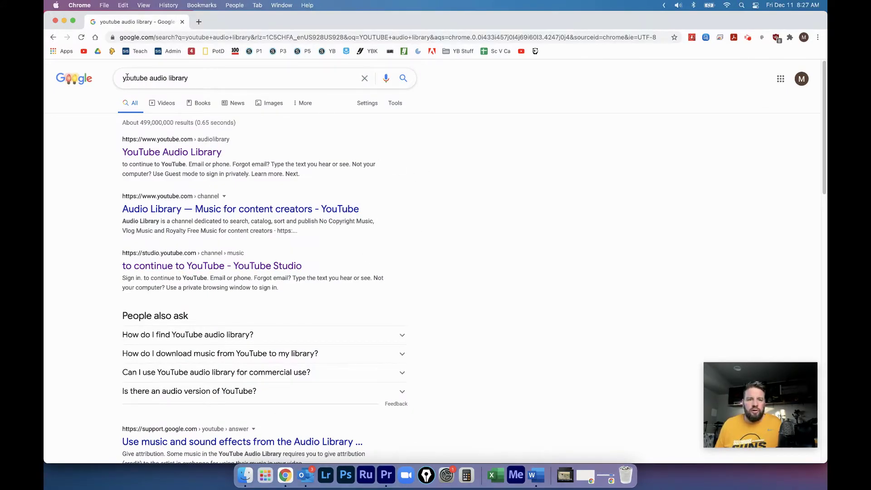
pyautogui.click(157, 153)
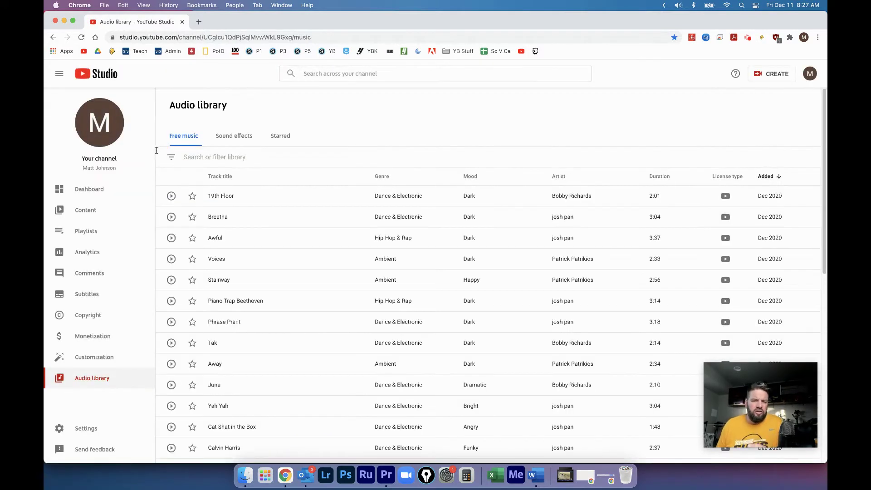
# - Look through the free music list and the filter options available in the audio library
pyautogui.scroll(-1, 276, 191)
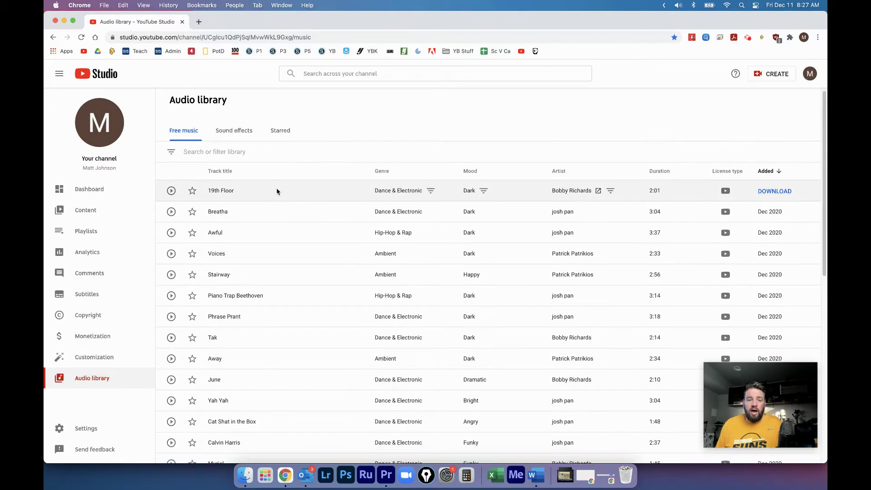
pyautogui.scroll(-4, 276, 193)
pyautogui.scroll(5, 274, 193)
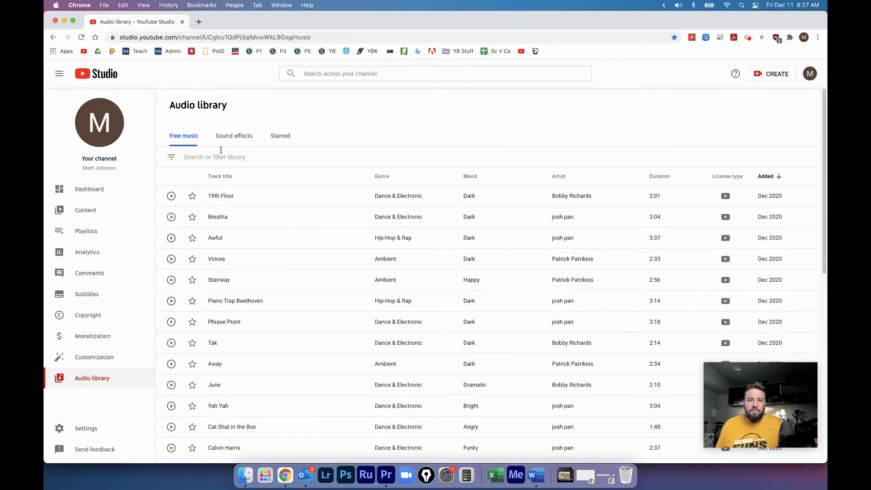
pyautogui.scroll(-5, 409, 295)
pyautogui.scroll(5, 452, 352)
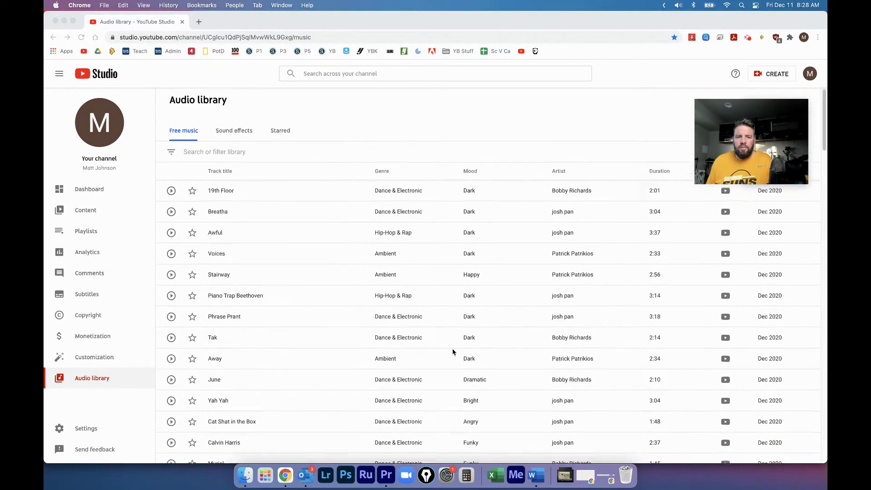
pyautogui.click(229, 157)
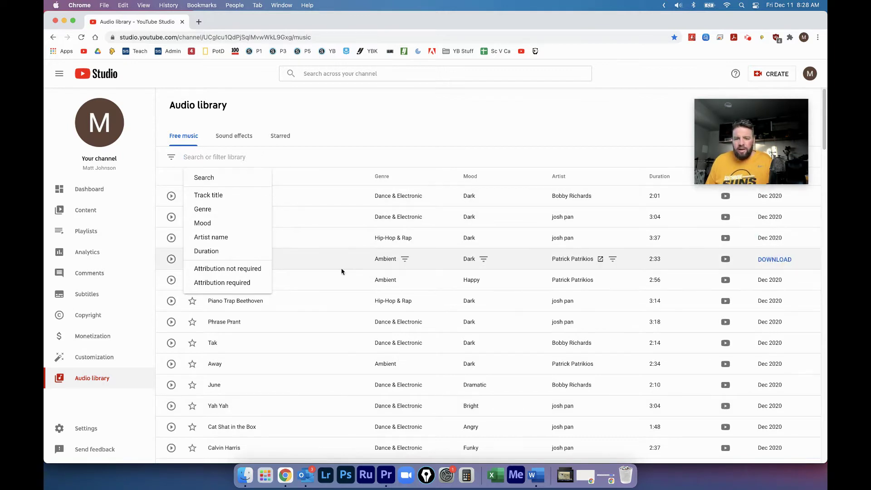
pyautogui.click(321, 162)
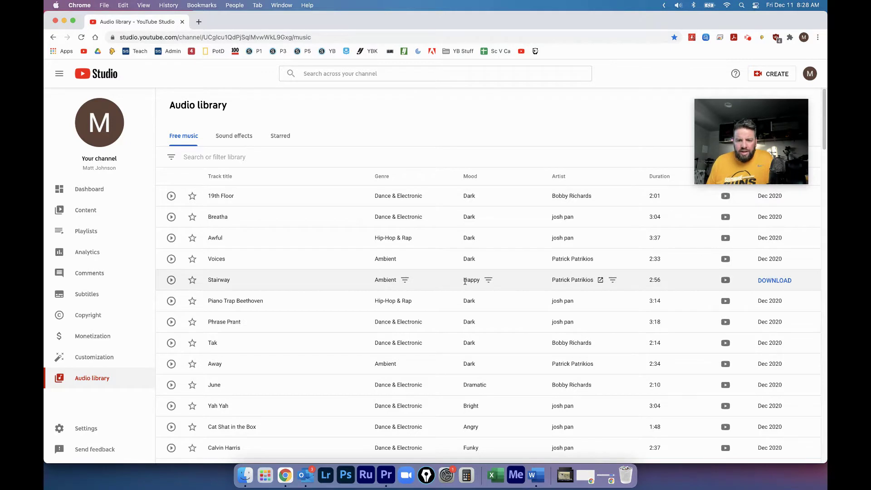
# - Preview the track Stairway and filter the free music by the Happy mood
pyautogui.click(171, 280)
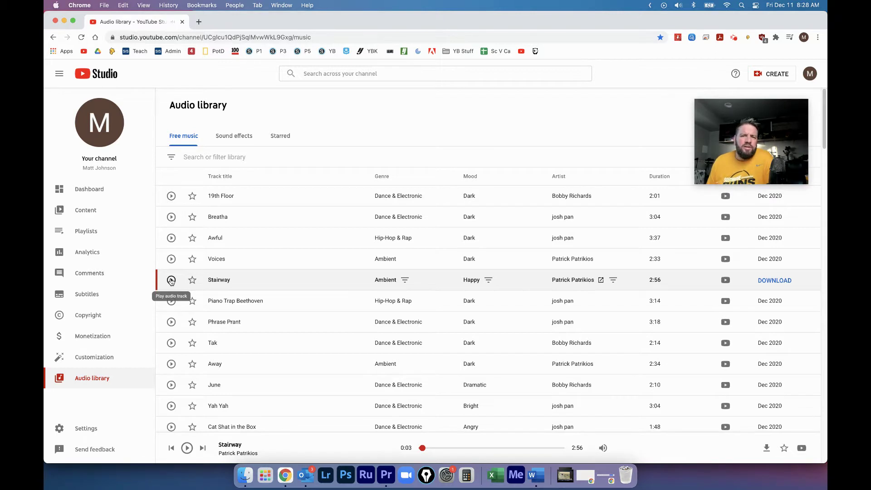
pyautogui.click(488, 281)
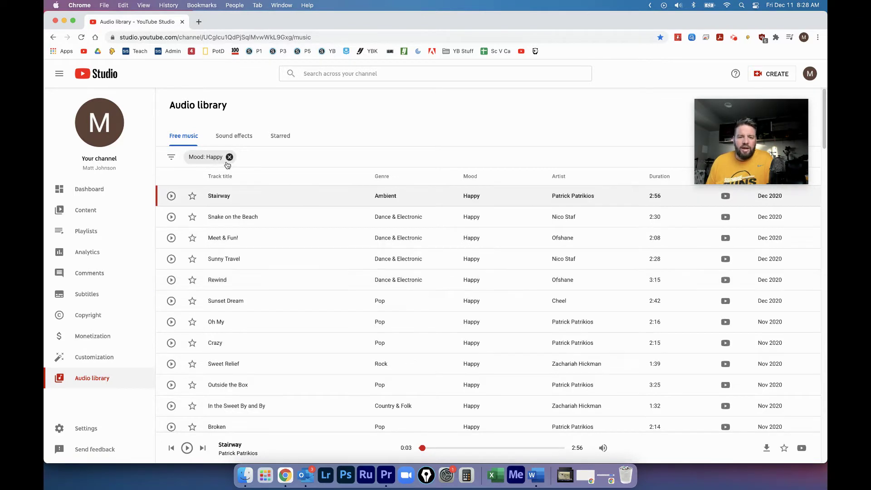
# - Try narrowing the happy tracks to the Classical genre, and remove that genre filter
pyautogui.scroll(-2, 303, 262)
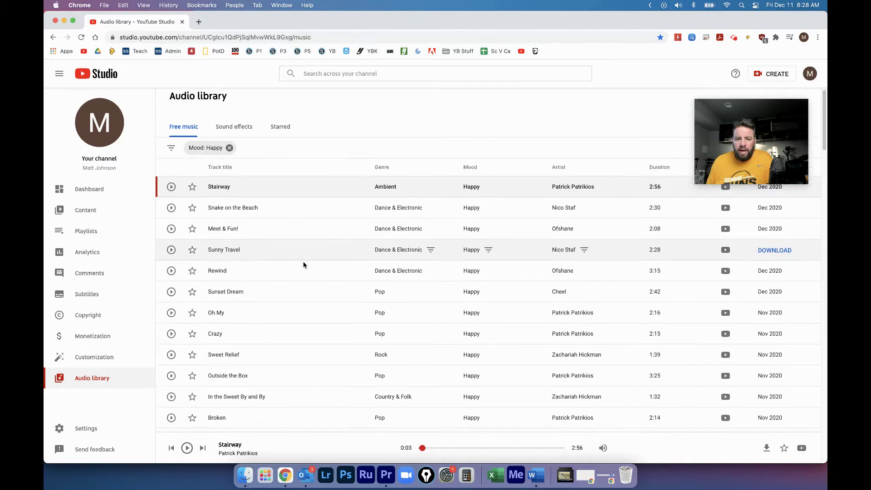
pyautogui.scroll(-4, 326, 345)
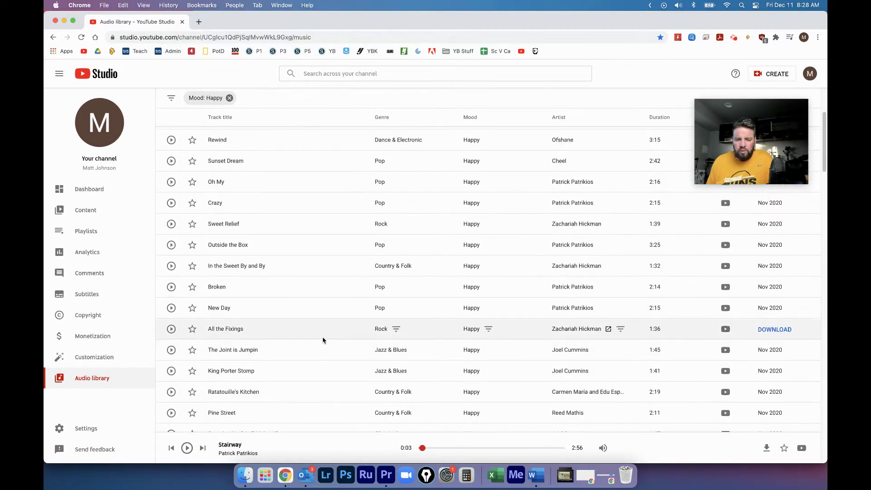
pyautogui.scroll(-3, 322, 338)
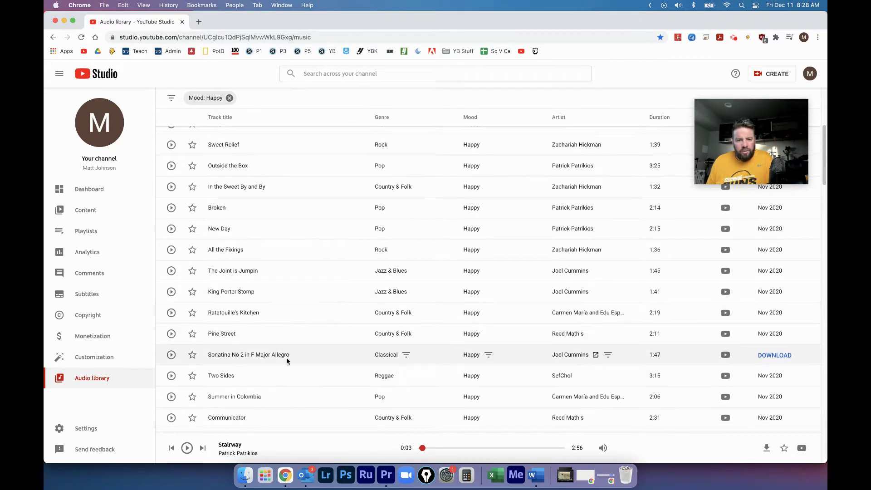
pyautogui.click(406, 356)
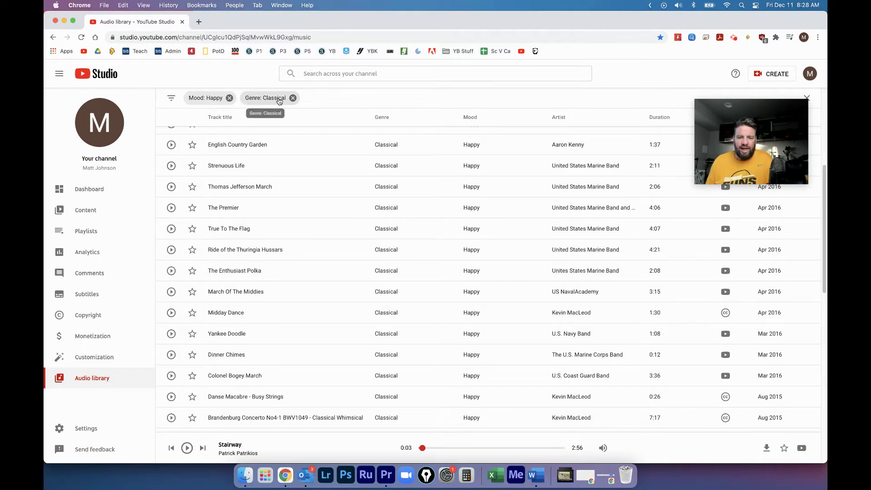
pyautogui.scroll(10, 281, 240)
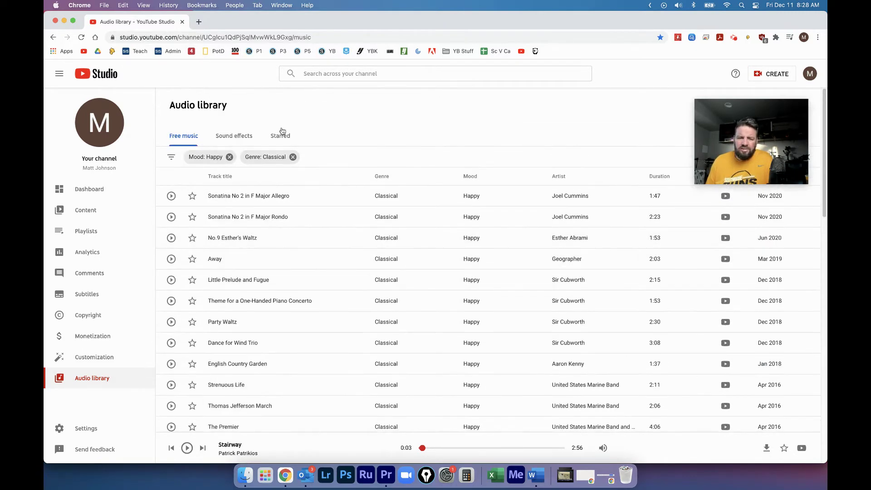
pyautogui.click(292, 157)
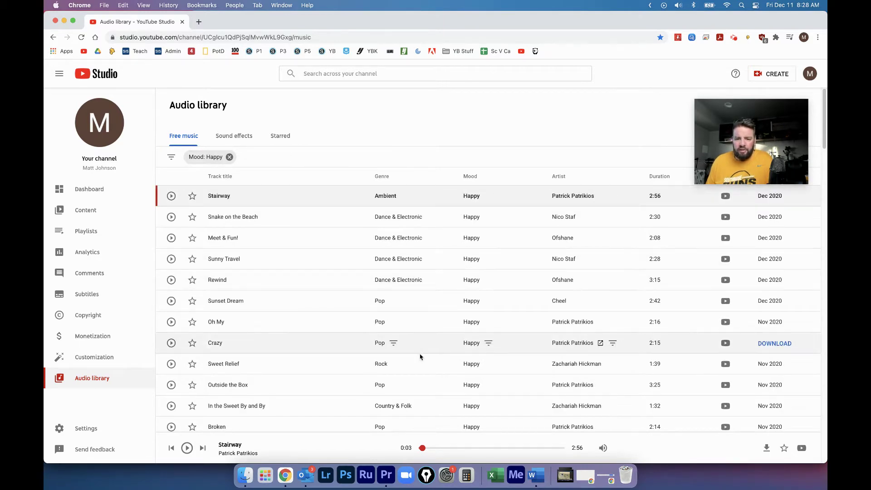
# - Narrow the happy tracks further with an Ambient genre filter
pyautogui.scroll(-12, 420, 357)
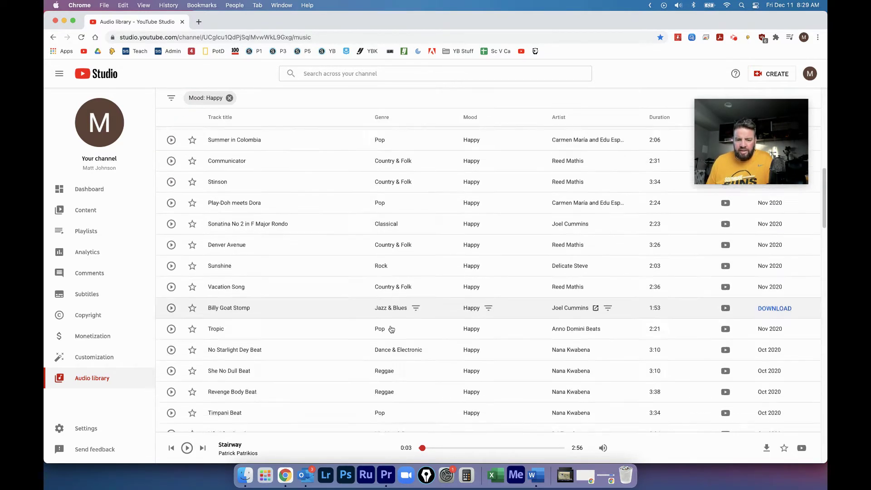
pyautogui.scroll(-10, 390, 327)
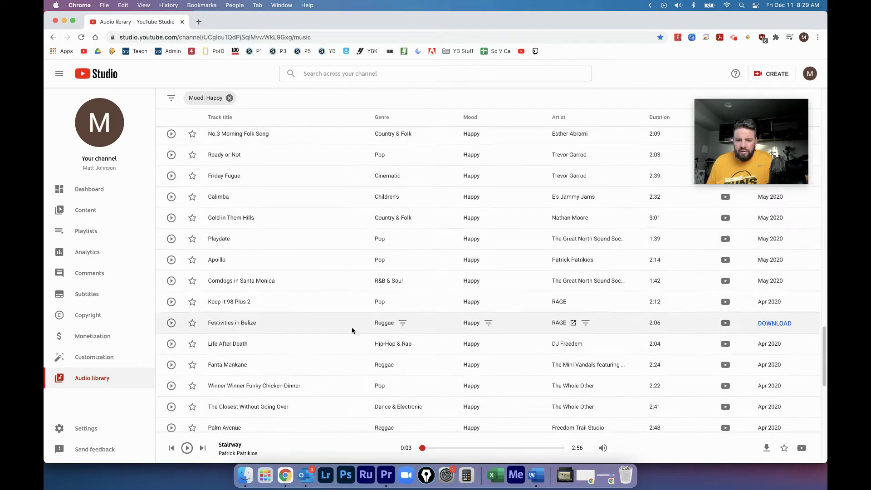
pyautogui.scroll(-10, 352, 330)
pyautogui.click(293, 101)
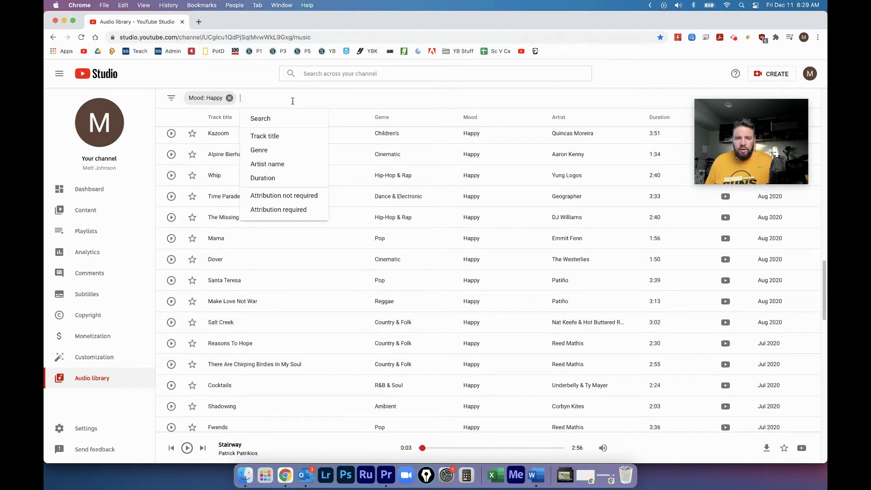
pyautogui.write('ambient')
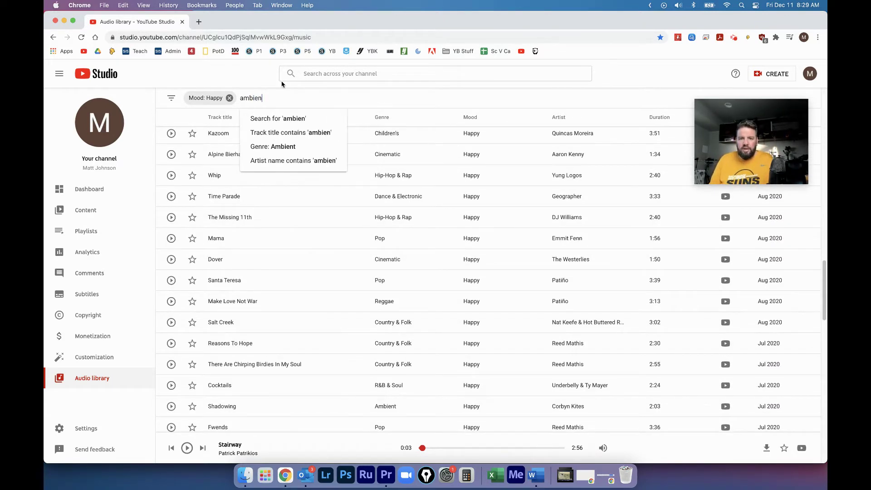
pyautogui.click(278, 147)
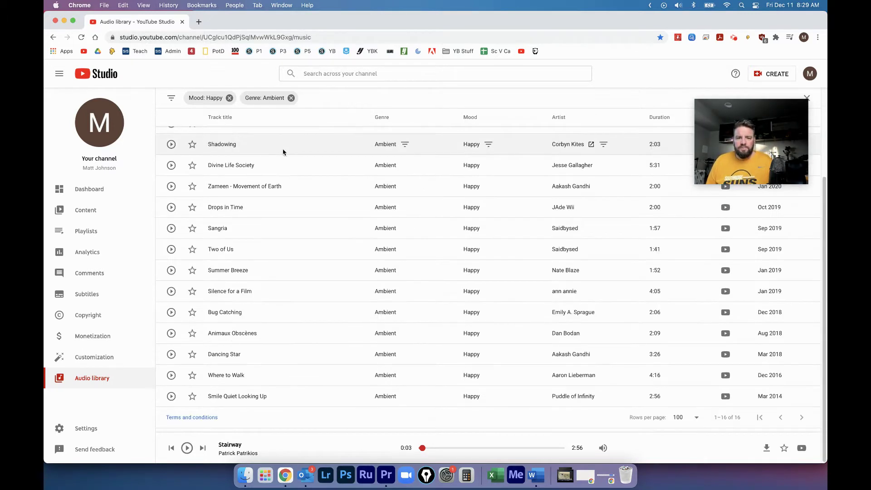
# - Preview the track Divine Life Society in the filtered list and download it as an MP3
pyautogui.scroll(3, 313, 195)
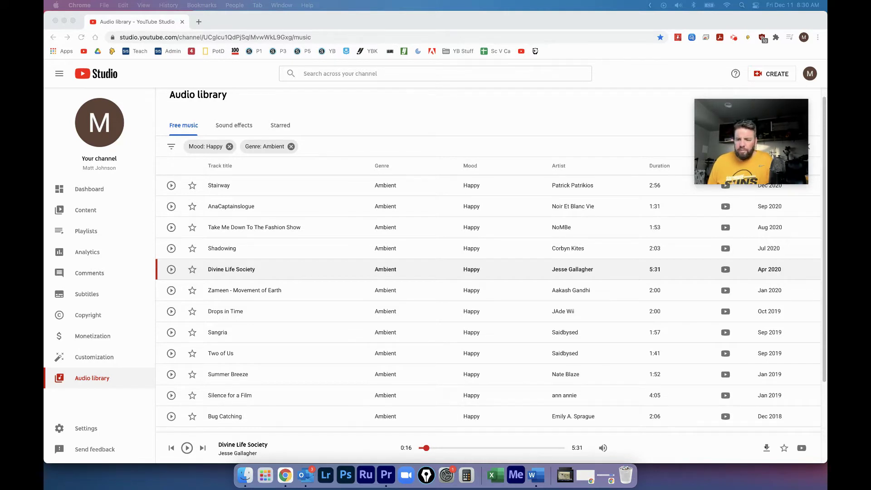
pyautogui.click(725, 270)
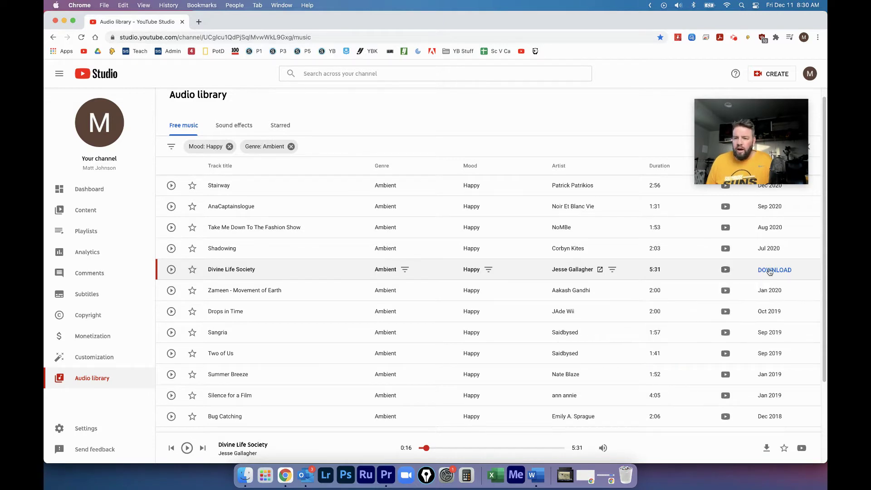
pyautogui.click(766, 448)
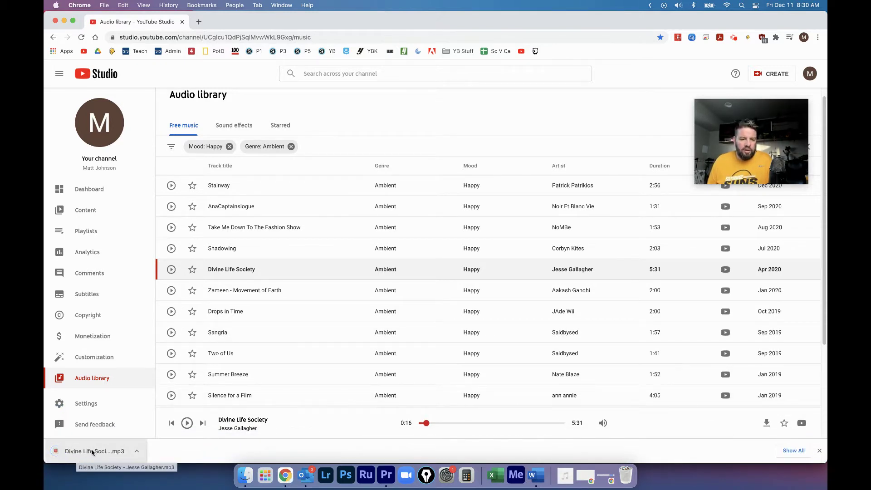
pyautogui.click(111, 451)
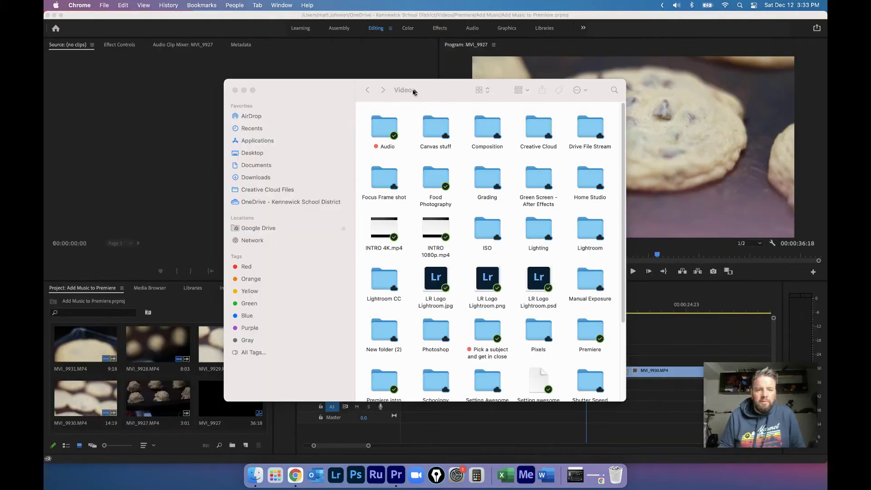
# - In Finder, look inside the Audio folder's Music subfolder for the downloaded track, and close the window
pyautogui.click(383, 127)
pyautogui.doubleClick(383, 128)
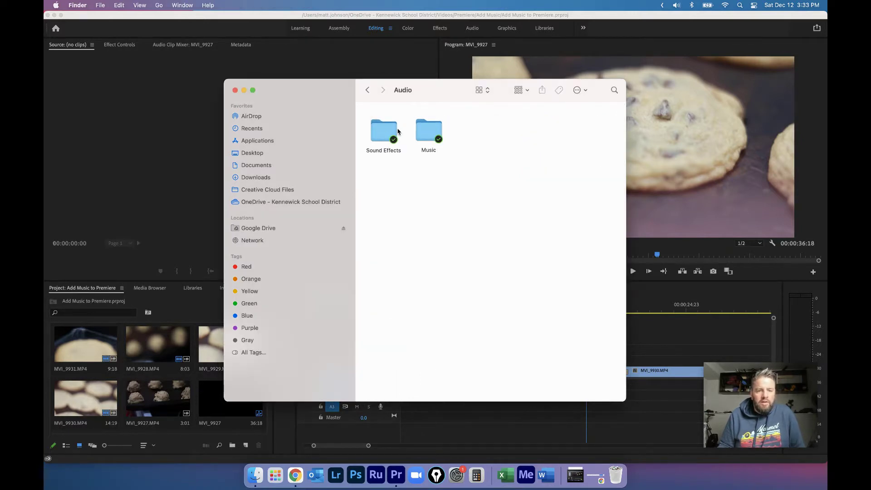
pyautogui.doubleClick(428, 131)
pyautogui.moveTo(383, 122); pyautogui.dragTo(291, 84)
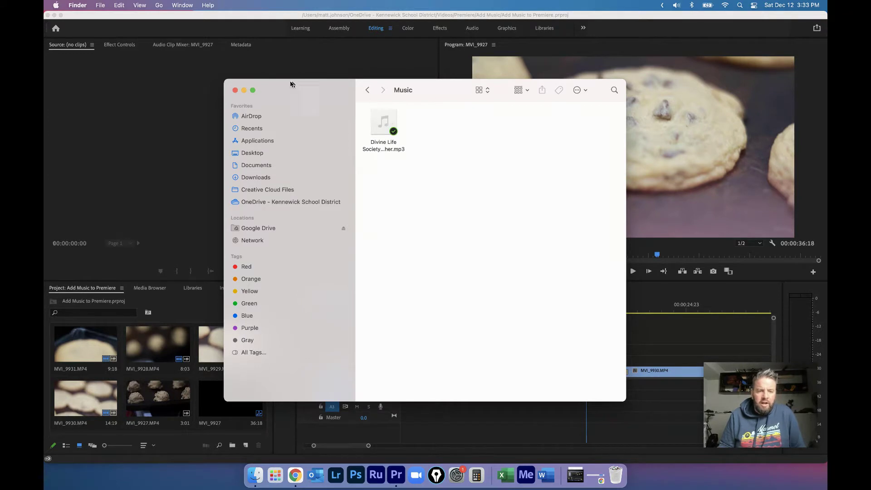
pyautogui.click(235, 91)
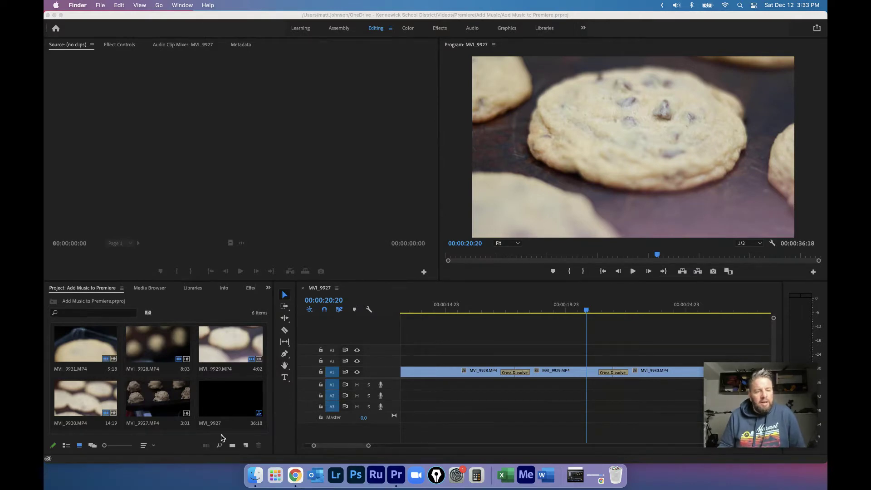
# - Switch to Premiere Pro, create a project bin named Music and open it
pyautogui.click(233, 448)
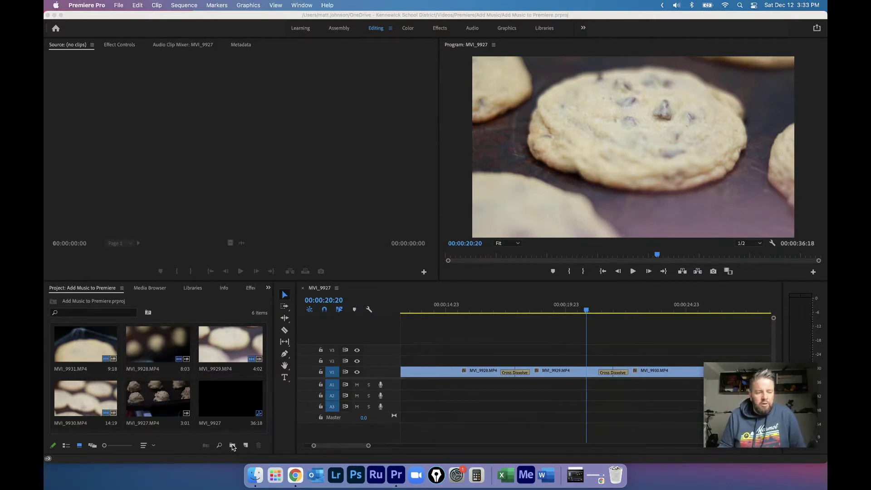
pyautogui.click(232, 446)
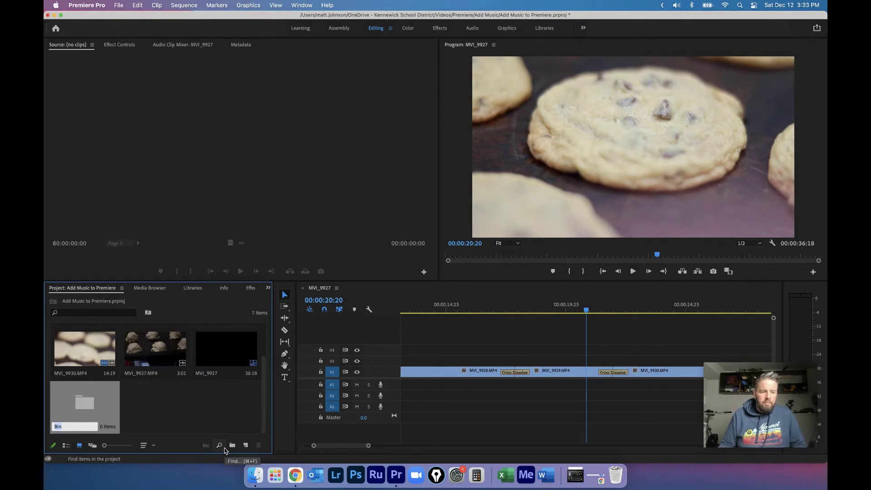
pyautogui.write('Music')
pyautogui.press('Tab')
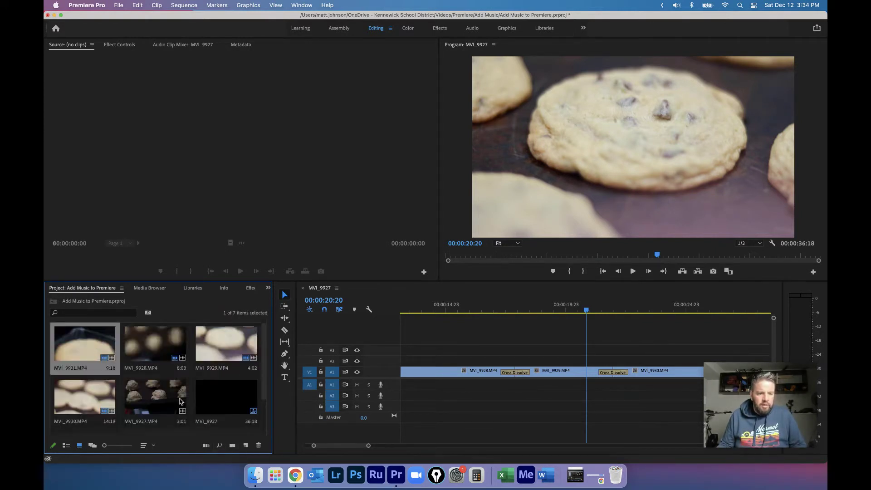
pyautogui.scroll(-2, 186, 399)
pyautogui.doubleClick(84, 394)
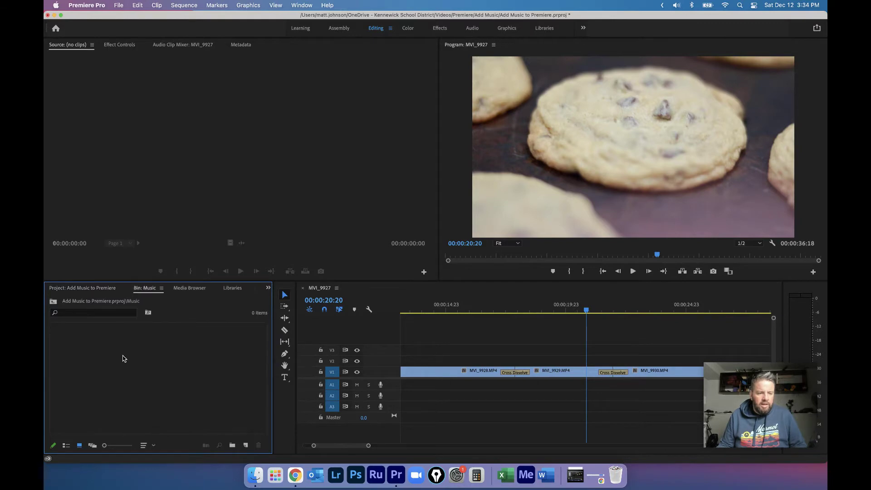
# - Import the Divine Life Society MP3 from the Audio folder's Music subfolder into the bin and load it in the Source monitor
pyautogui.doubleClick(125, 358)
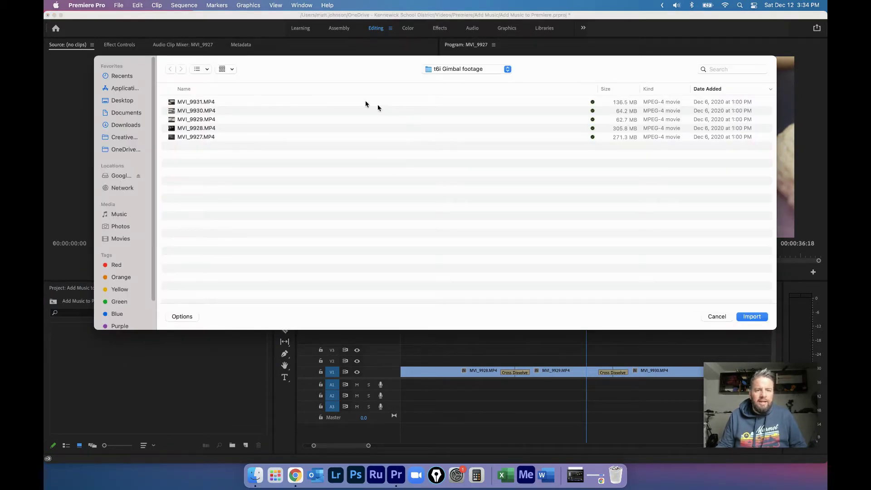
pyautogui.click(114, 265)
pyautogui.doubleClick(185, 101)
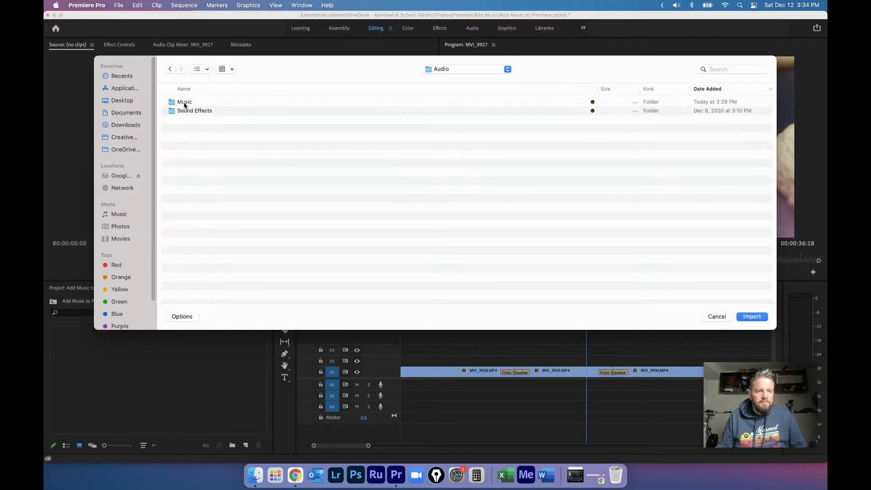
pyautogui.doubleClick(181, 102)
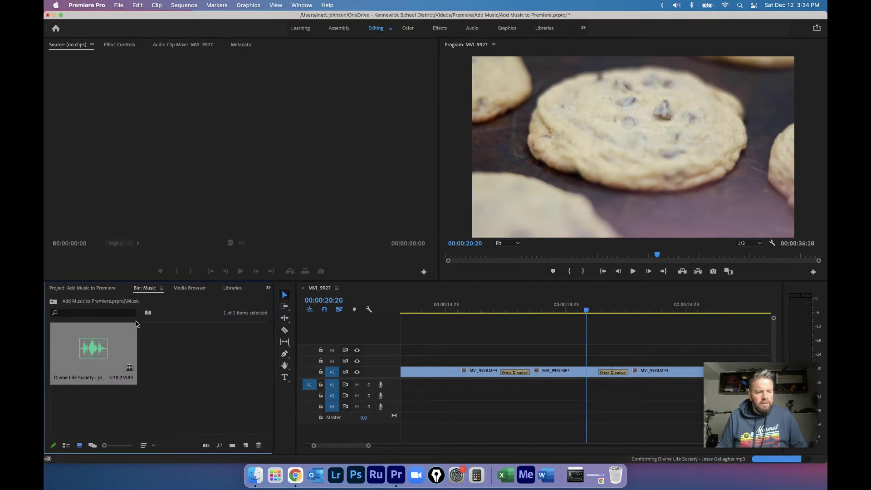
pyautogui.doubleClick(97, 355)
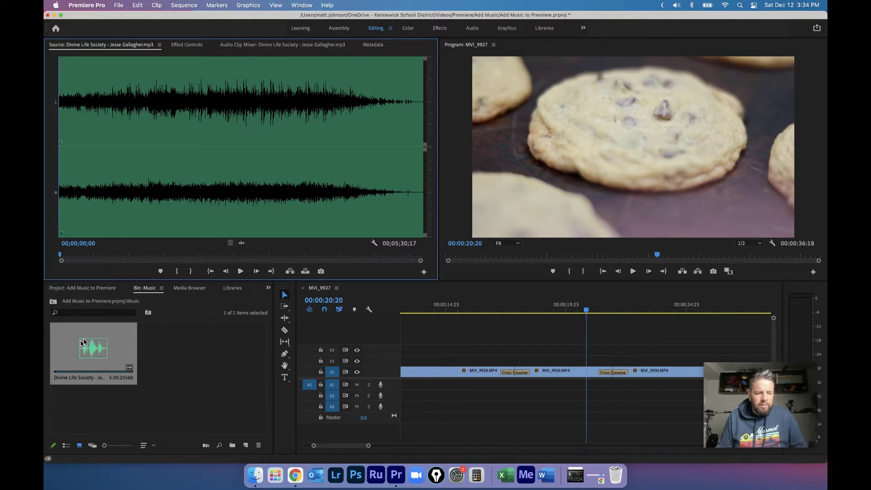
# - Place the Divine Life Society track on audio track A1 at the very start of the sequence
pyautogui.moveTo(83, 342); pyautogui.dragTo(152, 356)
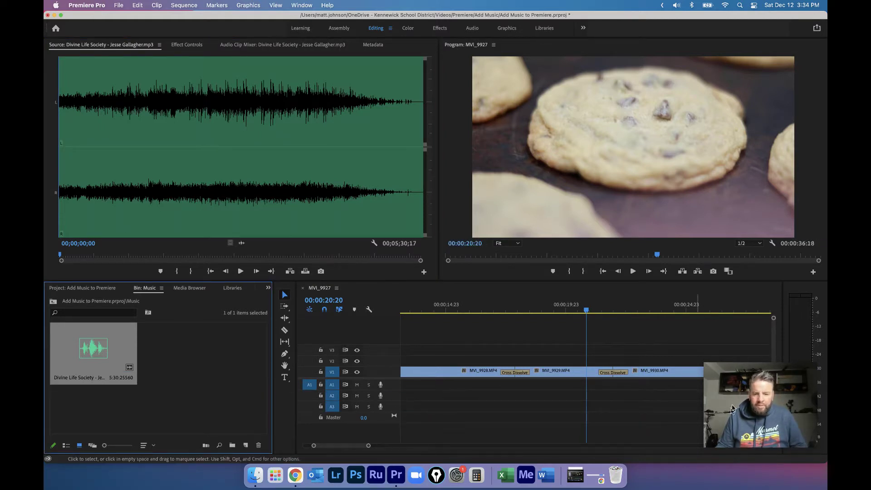
pyautogui.click(740, 399)
pyautogui.moveTo(740, 398); pyautogui.dragTo(735, 244)
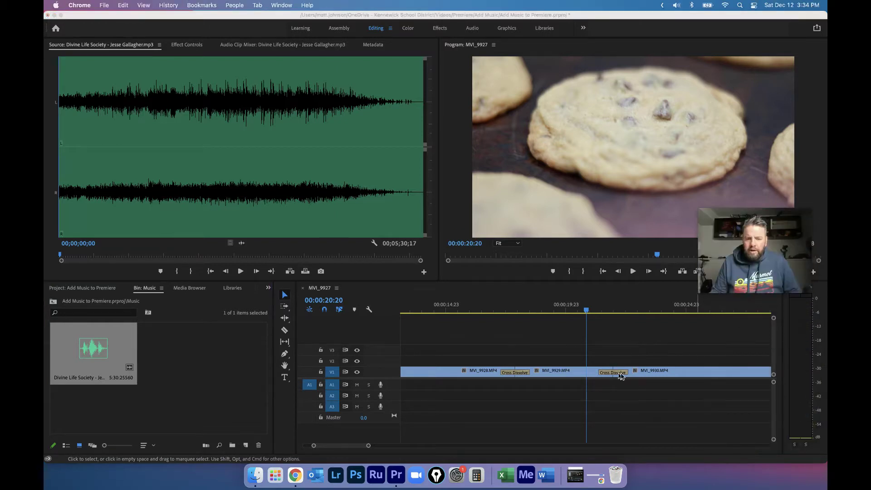
pyautogui.click(612, 298)
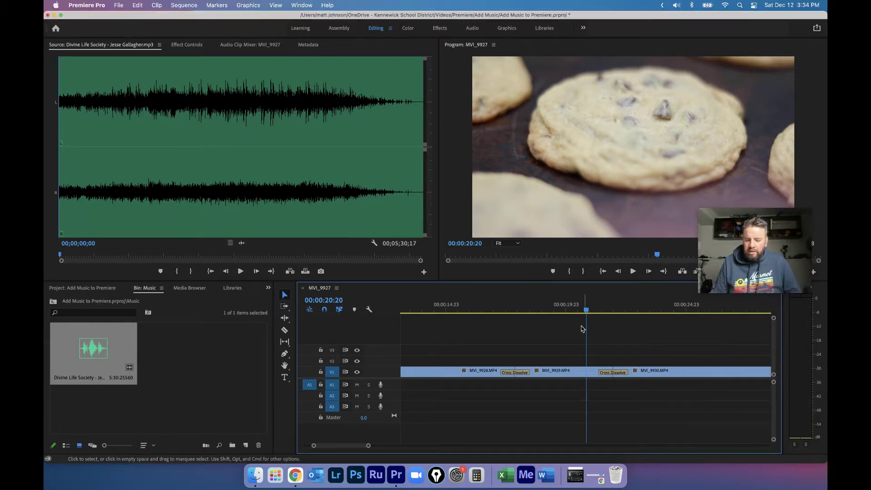
pyautogui.press('\\')
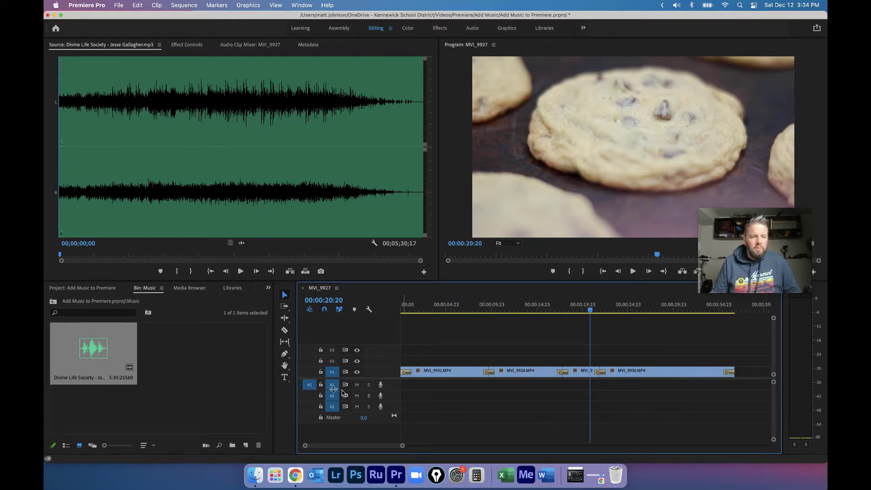
pyautogui.moveTo(95, 344); pyautogui.dragTo(400, 386)
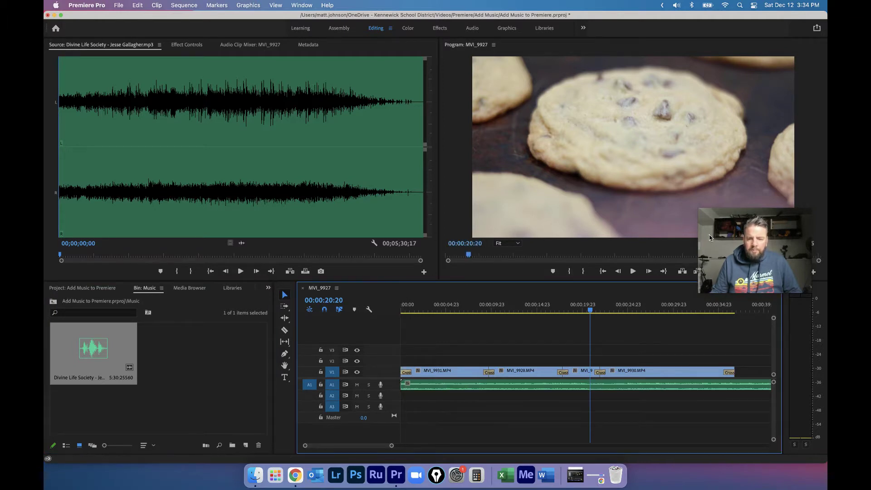
# - Play the sequence from its start to review how the music fits the cookie footage
pyautogui.moveTo(590, 310); pyautogui.dragTo(380, 319)
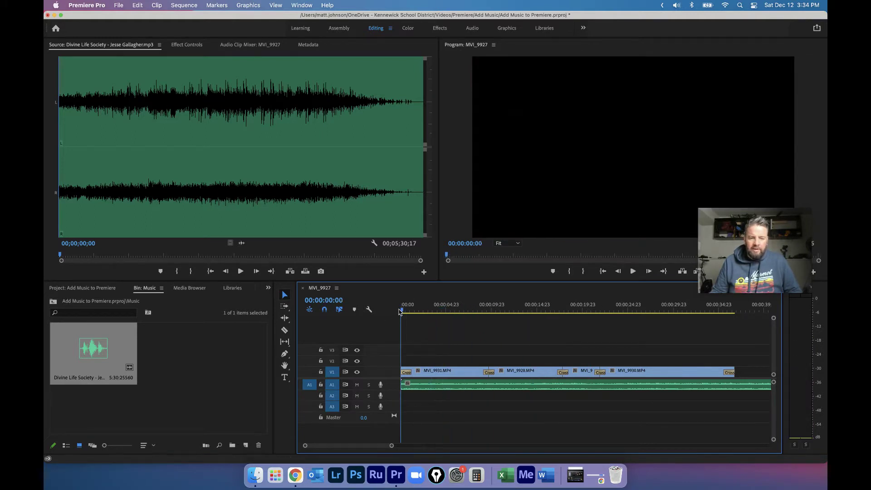
pyautogui.press('space')
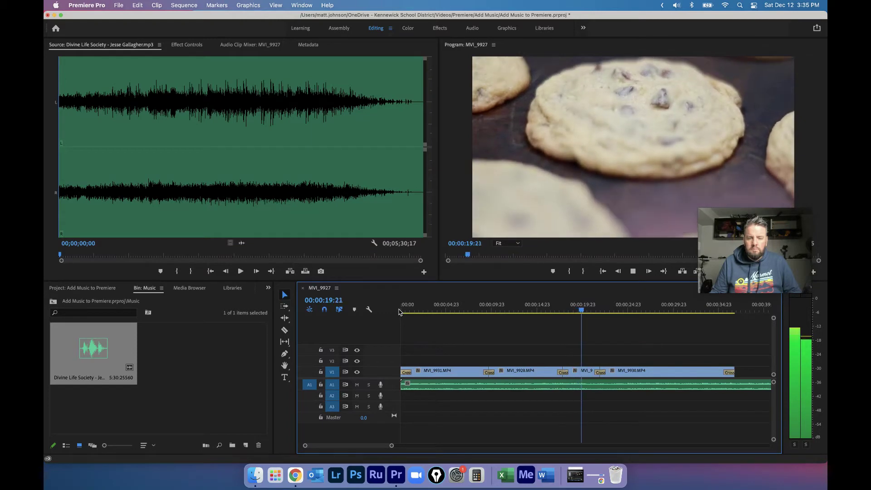
pyautogui.press('space')
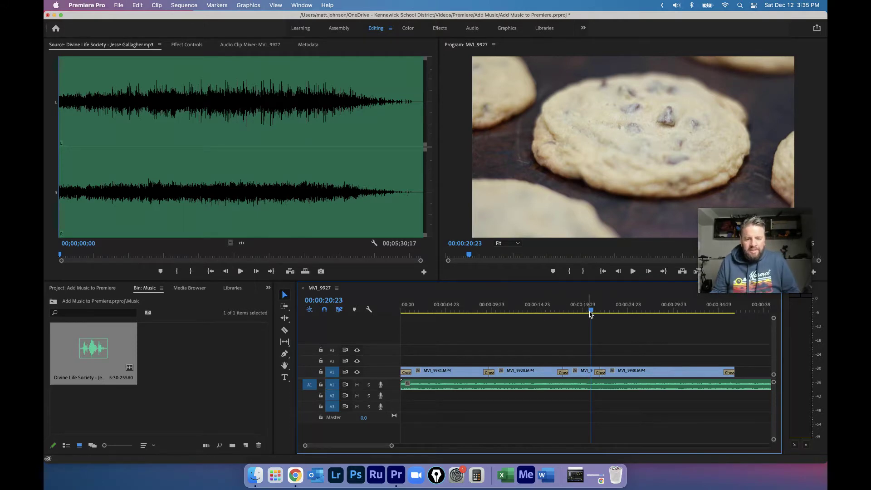
# - Replay the sequence from the start and mark the music's changes with markers at about 8, 17, 25 and 33 seconds
pyautogui.moveTo(590, 313); pyautogui.dragTo(385, 313)
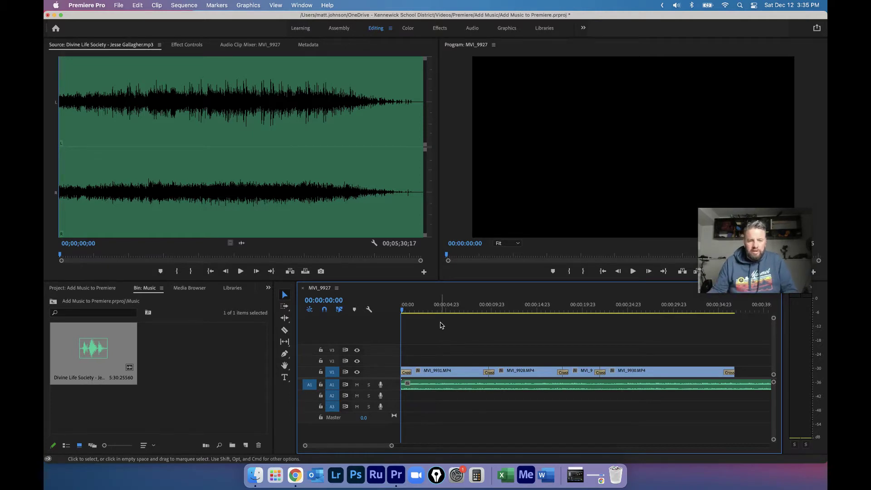
pyautogui.press('space')
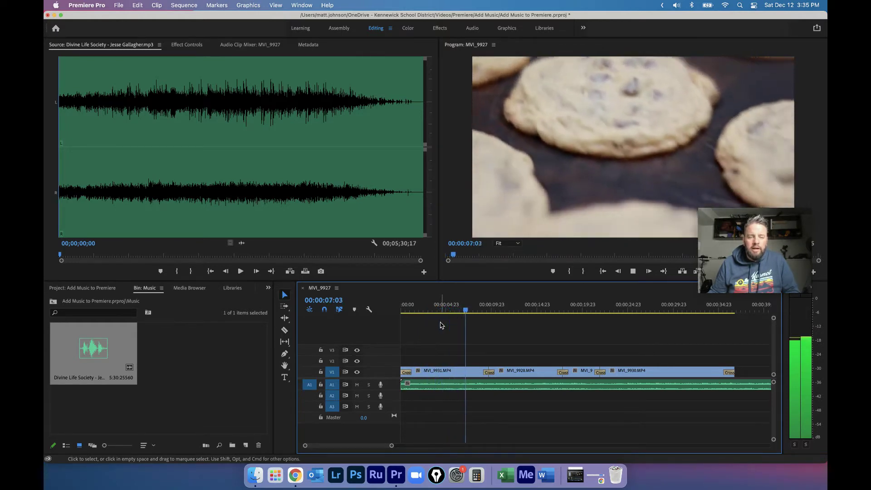
pyautogui.press('m')
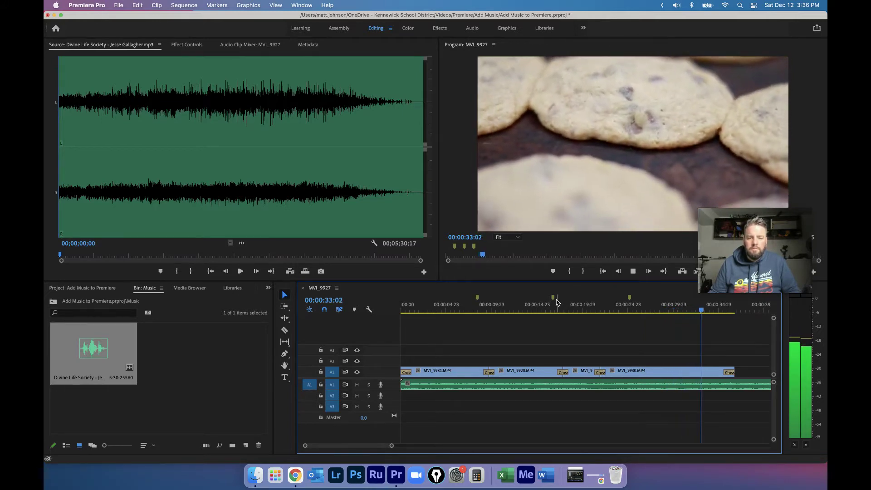
pyautogui.press('space')
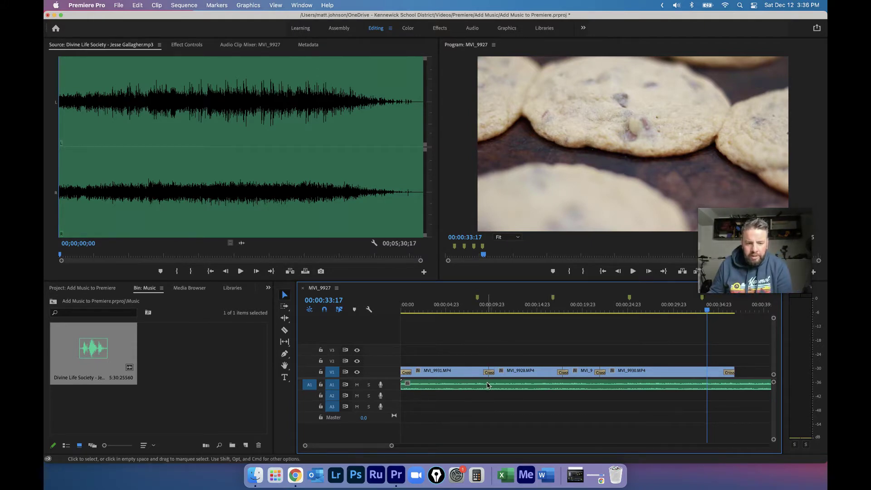
# - Trim the end of clip MVI_9931.MP4 back to the first marker
pyautogui.press('Up')
pyautogui.press('Up')
pyautogui.press('Up')
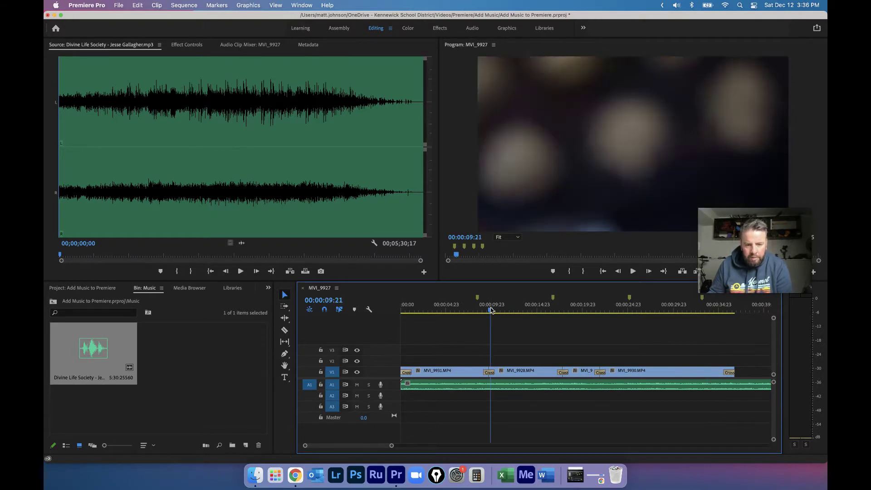
pyautogui.moveTo(393, 446); pyautogui.dragTo(365, 445)
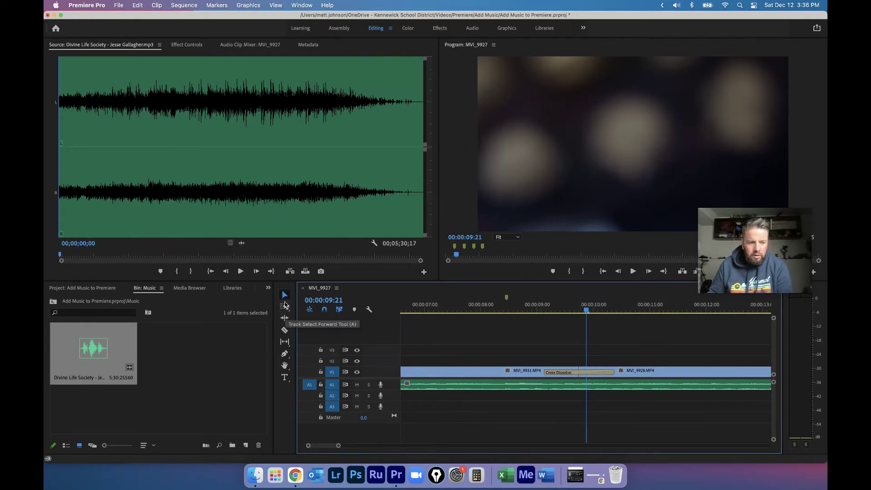
pyautogui.click(284, 295)
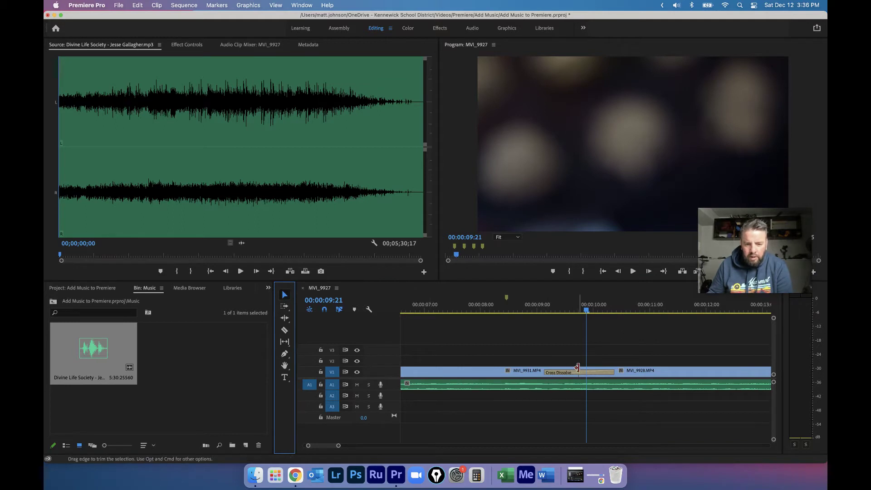
pyautogui.moveTo(577, 369); pyautogui.dragTo(508, 367)
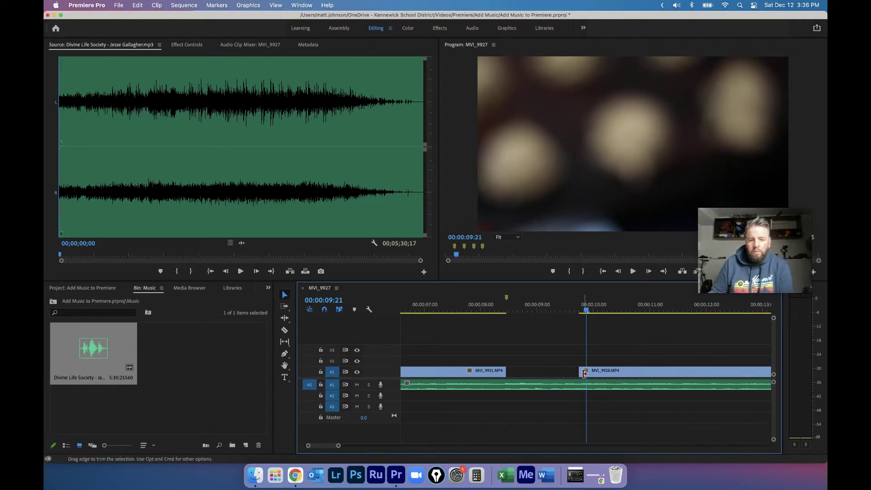
# - Move clip MVI_9928.MP4 against the end of MVI_9931.MP4 and align its end with the second marker
pyautogui.click(633, 377)
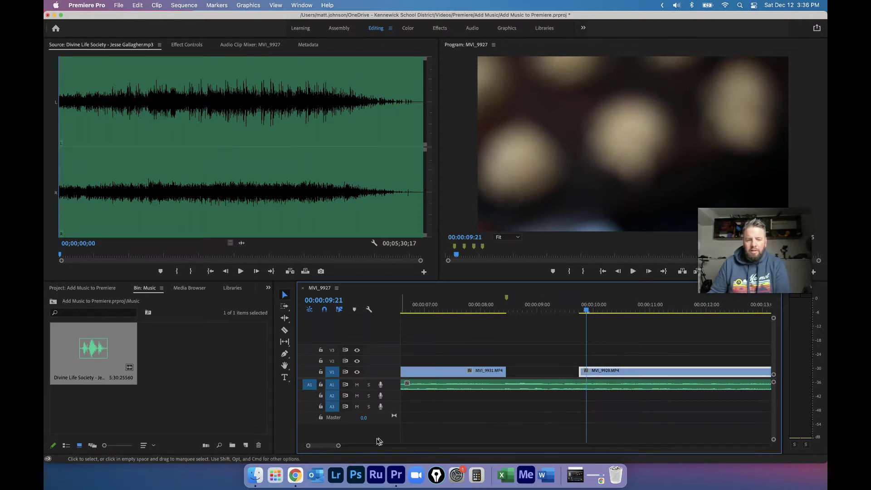
pyautogui.moveTo(338, 446); pyautogui.dragTo(368, 446)
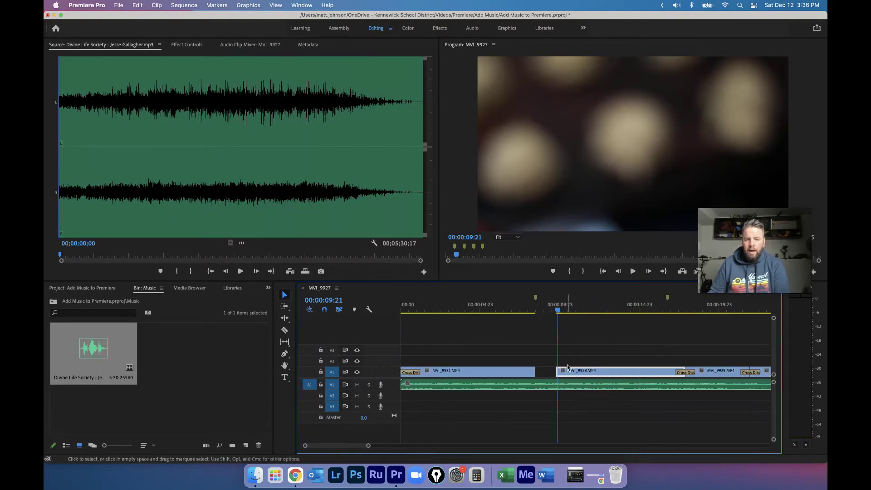
pyautogui.moveTo(598, 372); pyautogui.dragTo(575, 376)
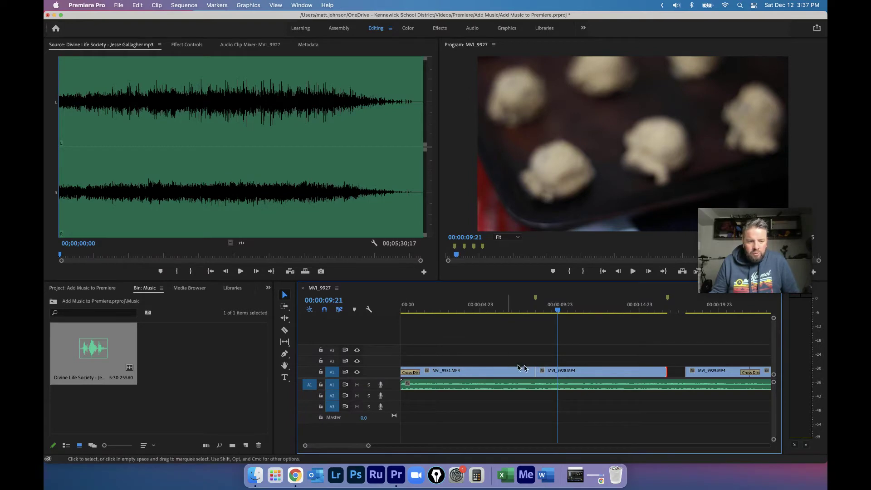
# - Apply the default transition to the cut between MVI_9931.MP4 and MVI_9928.MP4 and play across it to review
pyautogui.click(537, 372)
pyautogui.rightClick(536, 373)
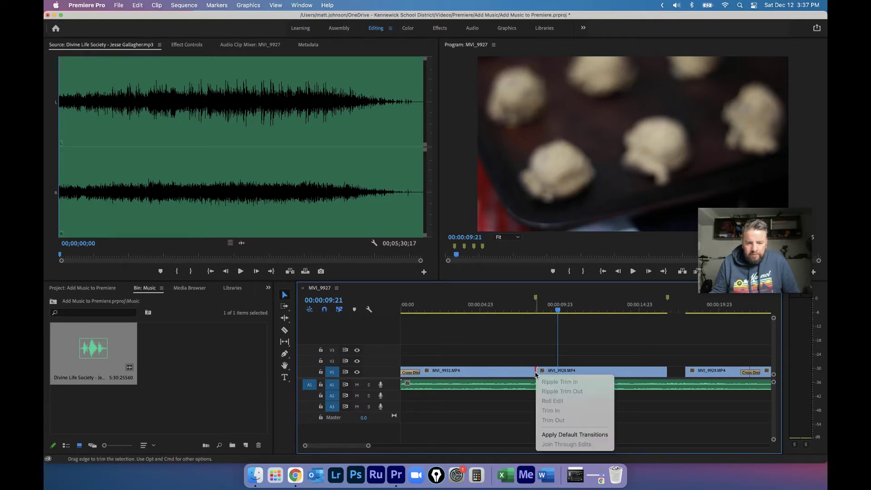
pyautogui.click(570, 434)
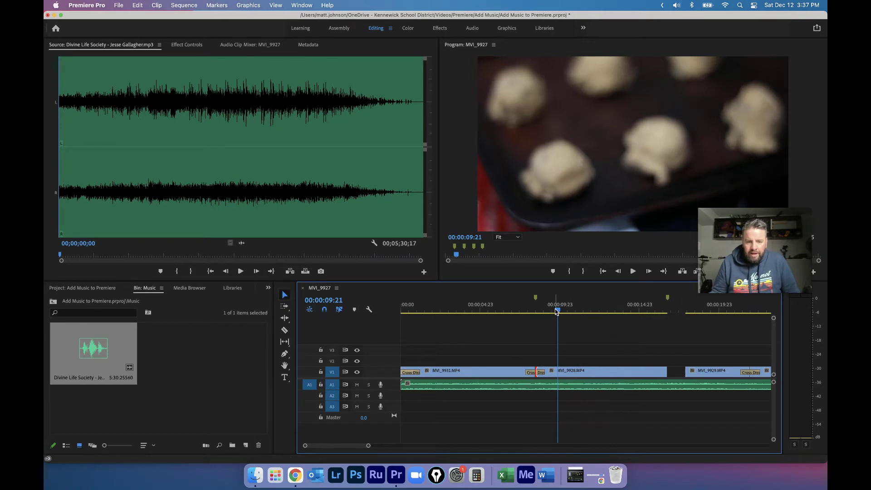
pyautogui.moveTo(558, 313); pyautogui.dragTo(494, 306)
pyautogui.press('space')
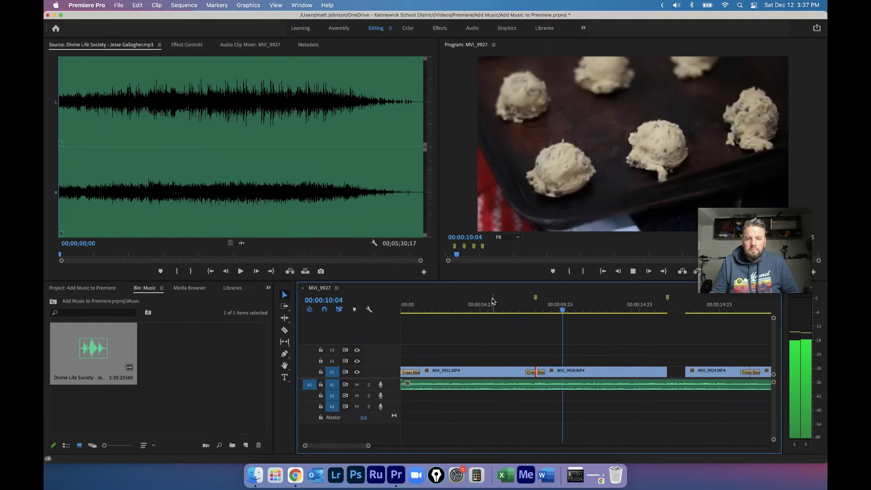
pyautogui.press('space')
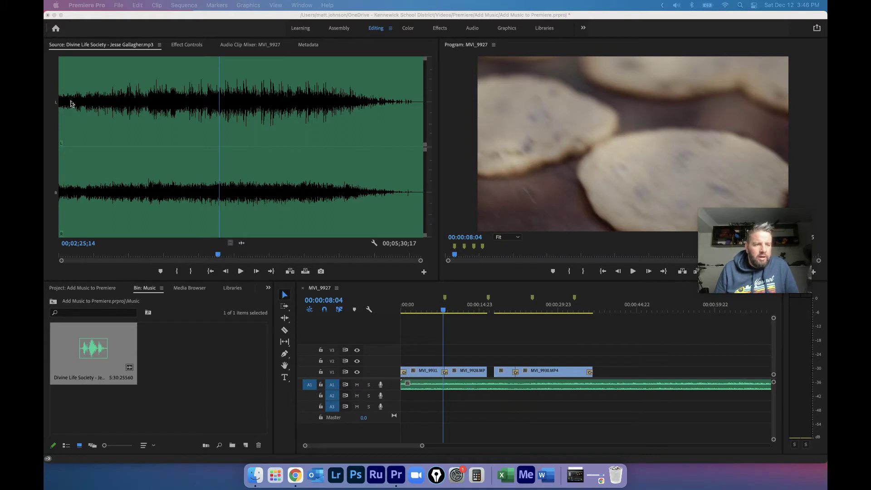
# - Play the source music track from about 2:57 to listen for the change in its later part
pyautogui.click(228, 68)
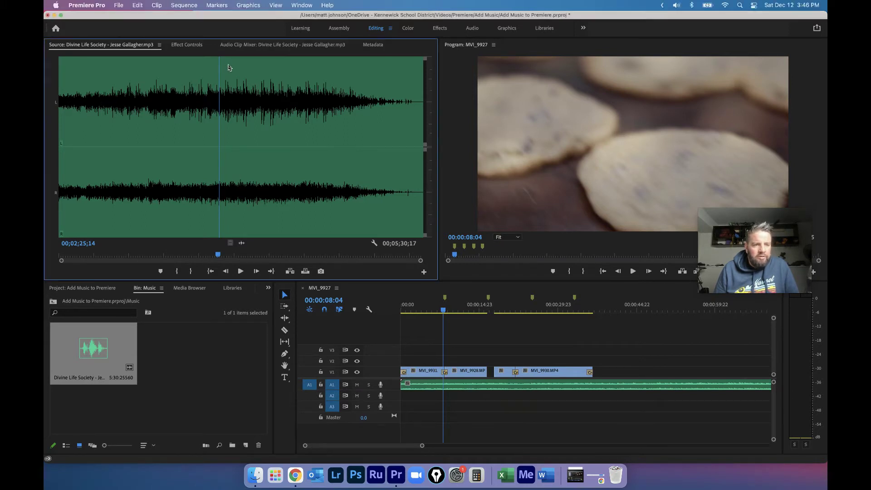
pyautogui.moveTo(219, 68); pyautogui.dragTo(254, 72)
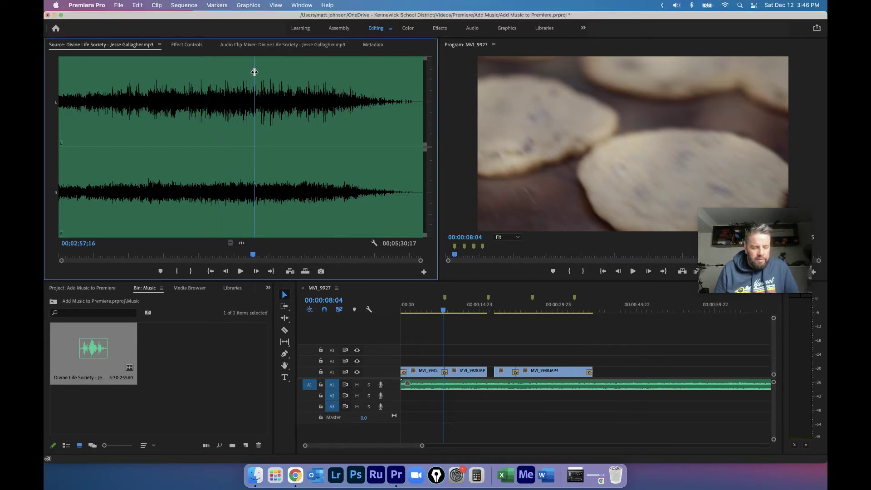
pyautogui.press('space')
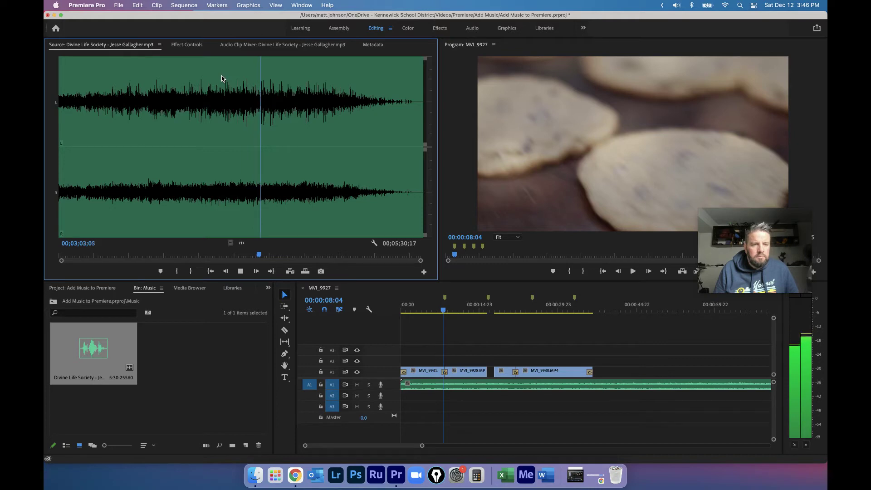
pyautogui.press('space')
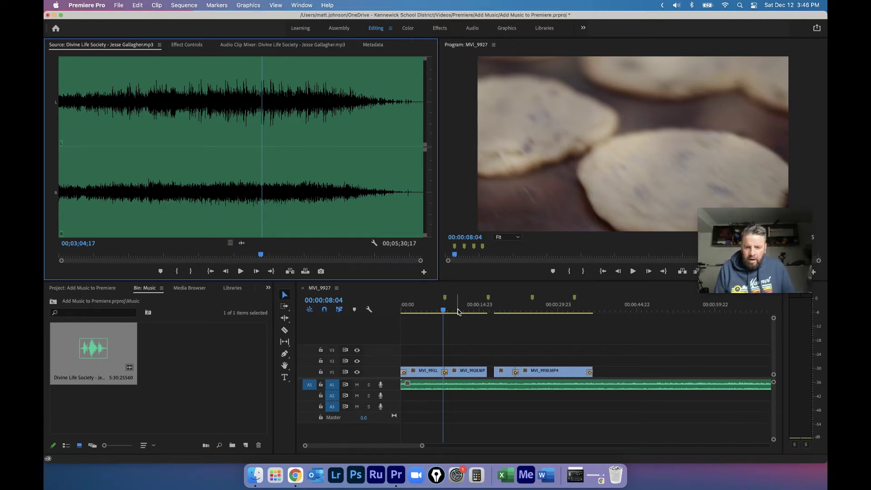
# - Play the sequence's music from about 2:52 and mark its change with a marker at about 2:59
pyautogui.moveTo(423, 447); pyautogui.dragTo(432, 448)
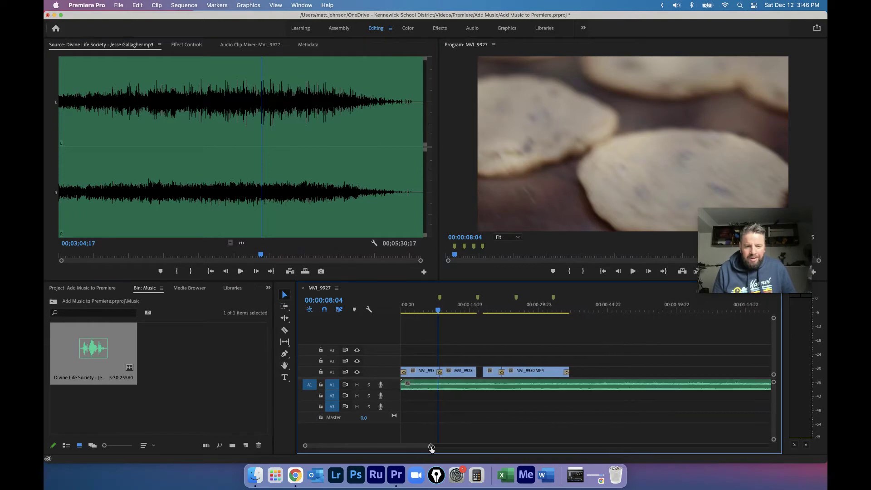
pyautogui.press('\\')
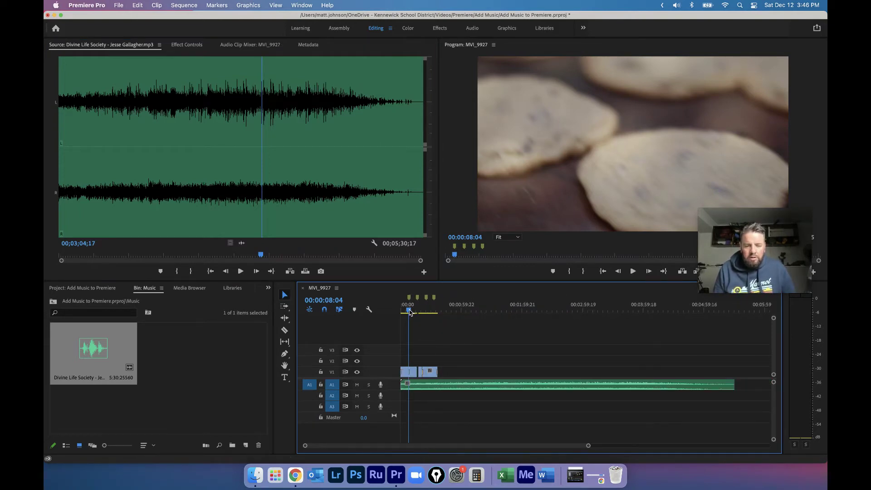
pyautogui.moveTo(409, 312); pyautogui.dragTo(575, 307)
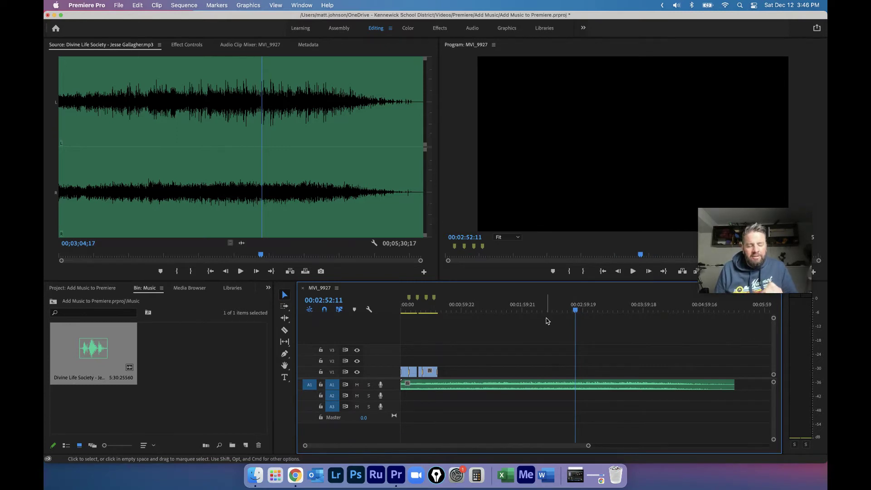
pyautogui.press('space')
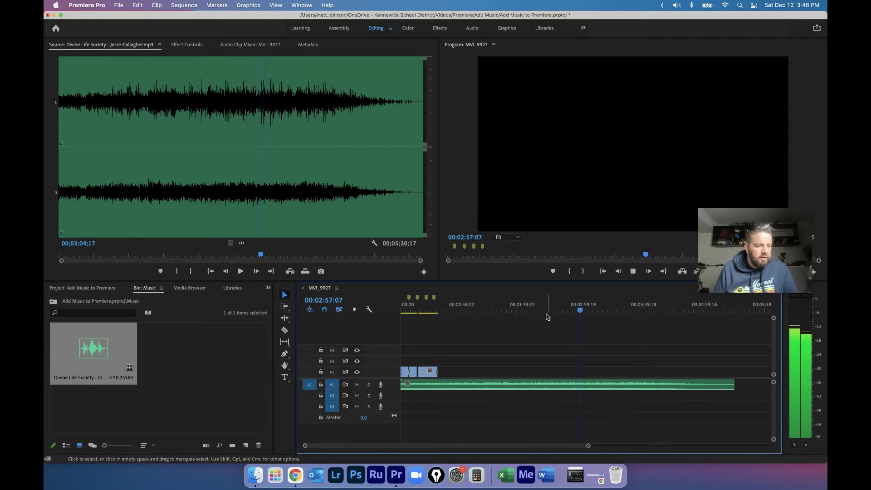
pyautogui.press('m')
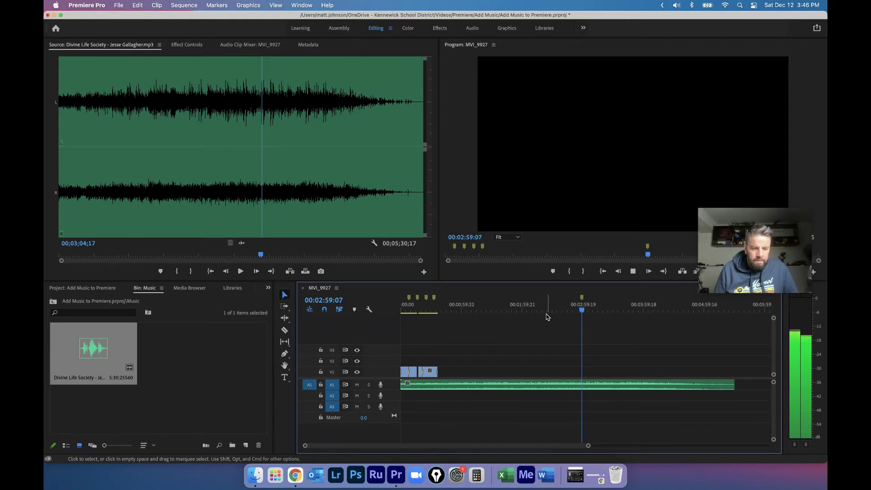
pyautogui.press('space')
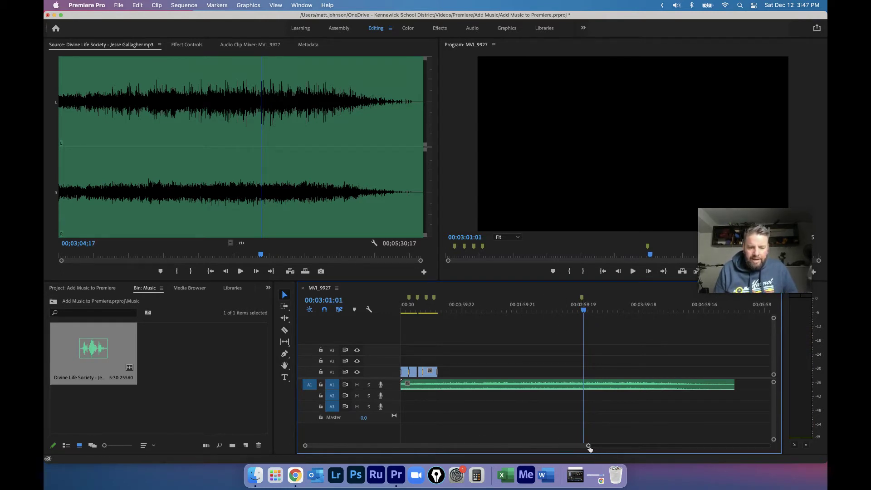
# - Split the music clip on A1 at 00:00:16:19, near the second marker
pyautogui.moveTo(588, 446); pyautogui.dragTo(575, 446)
pyautogui.moveTo(586, 311); pyautogui.dragTo(409, 326)
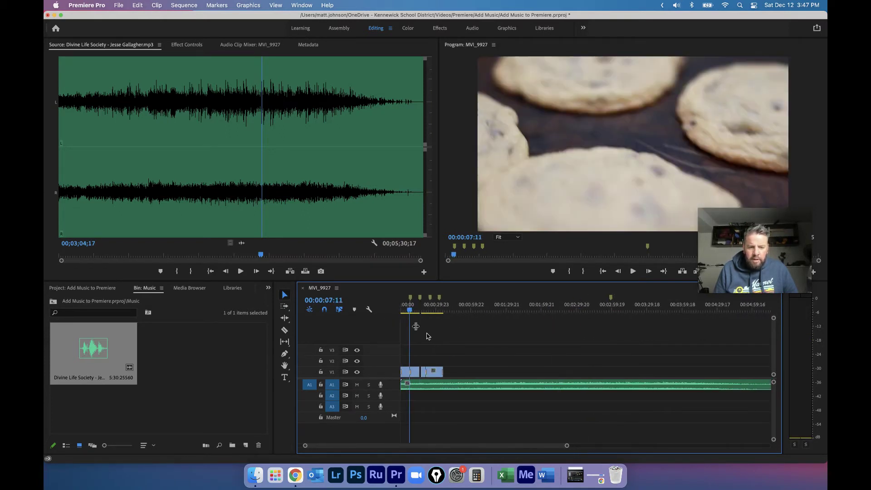
pyautogui.moveTo(567, 449); pyautogui.dragTo(386, 446)
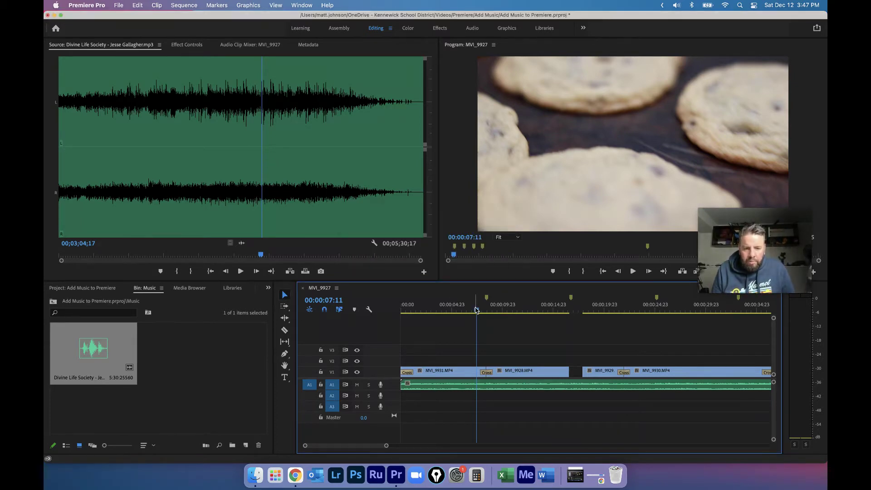
pyautogui.moveTo(476, 310); pyautogui.dragTo(574, 313)
pyautogui.click(570, 386)
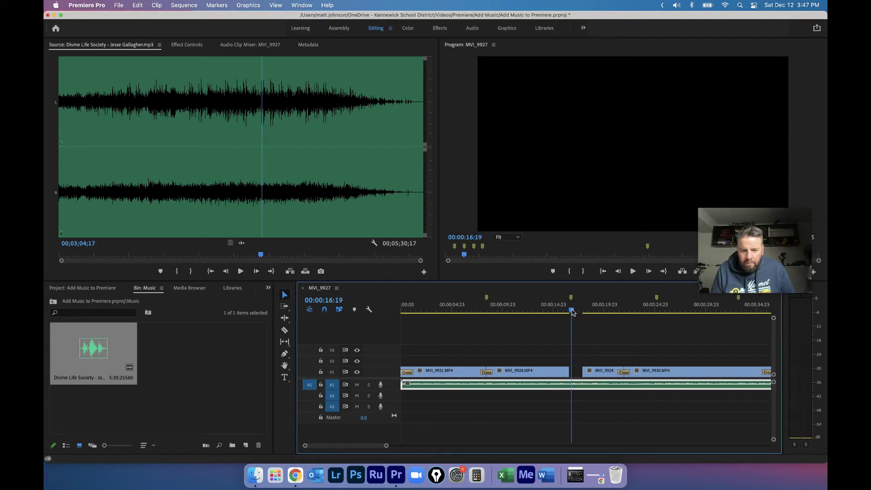
pyautogui.press('super+k')
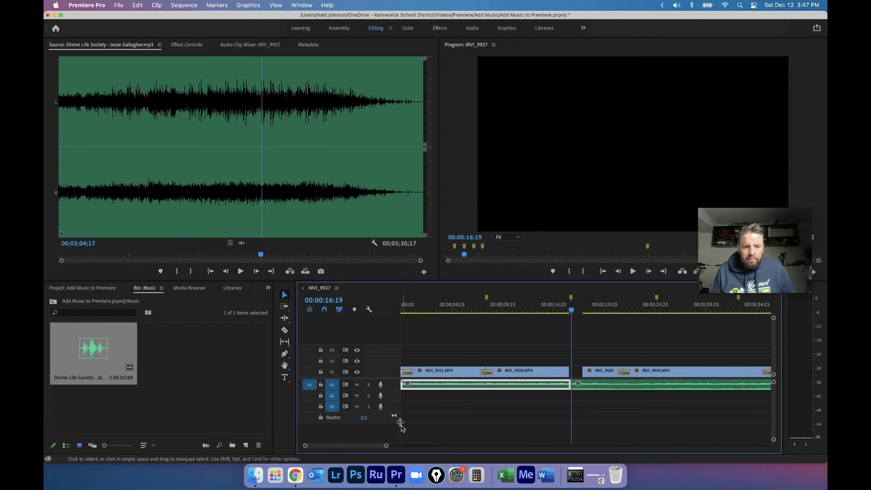
# - Trim the start of the second music piece forward to the marker at about 2:59
pyautogui.click(286, 296)
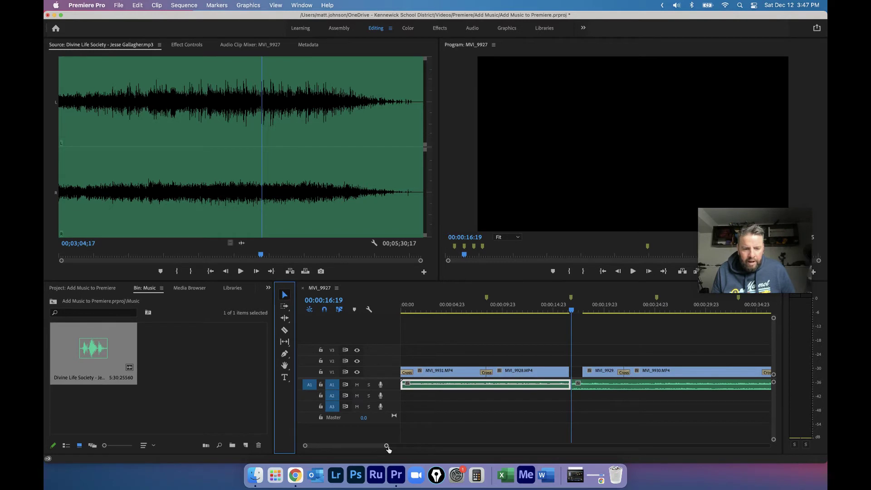
pyautogui.press('\\')
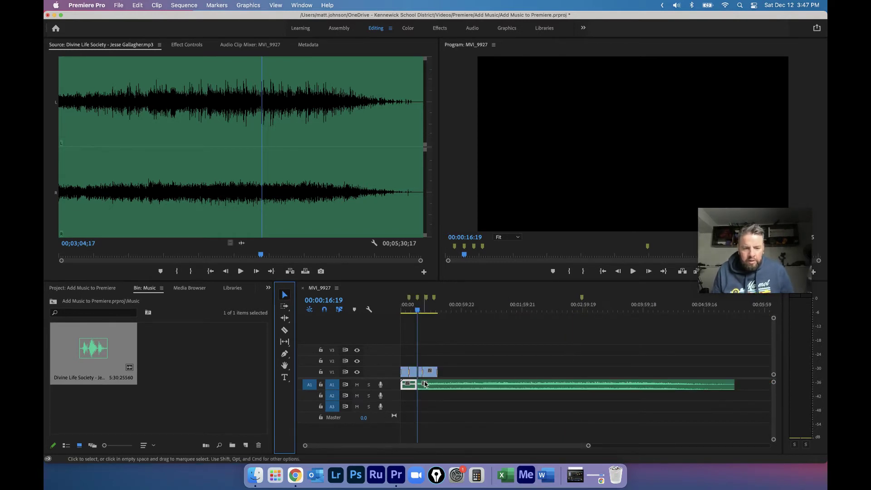
pyautogui.moveTo(421, 383); pyautogui.dragTo(583, 372)
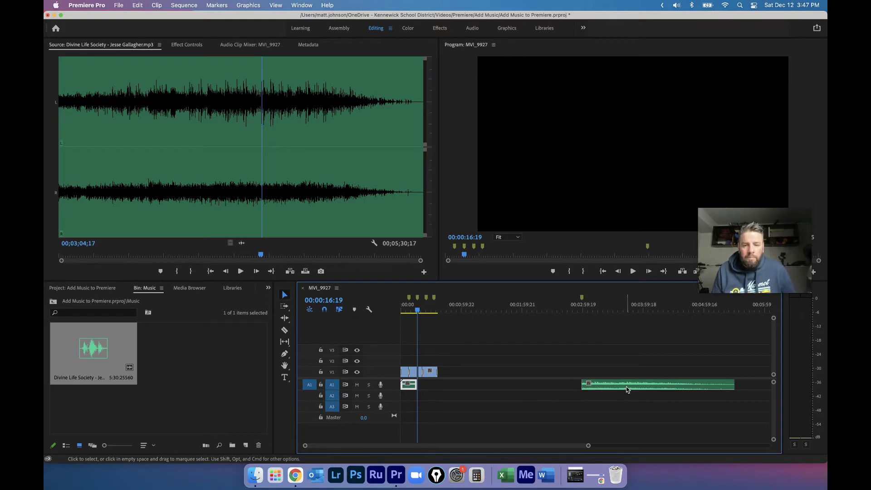
# - Move the trimmed second music piece back against the end of the first piece
pyautogui.moveTo(628, 389); pyautogui.dragTo(464, 382)
pyautogui.moveTo(588, 445); pyautogui.dragTo(383, 446)
pyautogui.moveTo(613, 388); pyautogui.dragTo(609, 389)
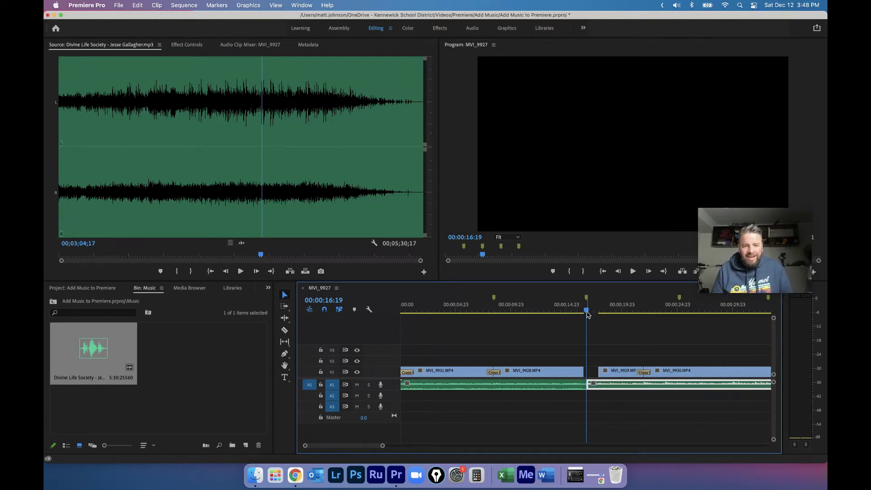
# - Play across the join between the two music pieces twice to check how the cut sounds
pyautogui.moveTo(587, 314); pyautogui.dragTo(555, 311)
pyautogui.press('space')
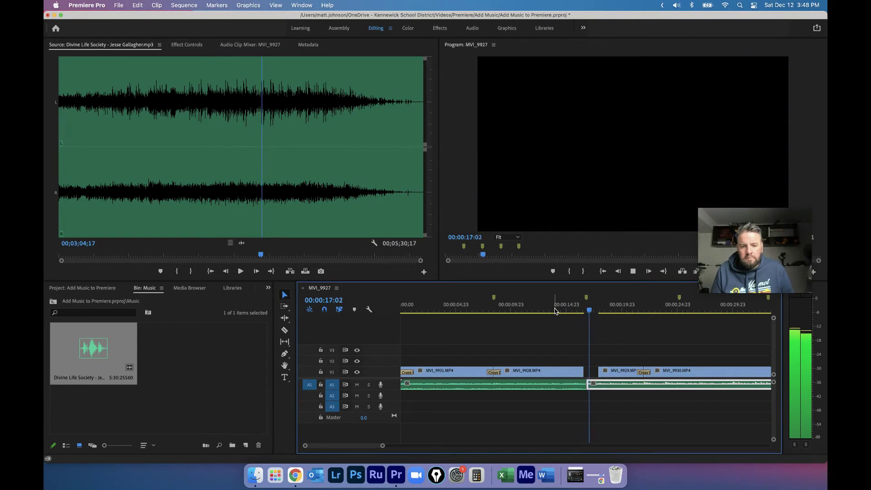
pyautogui.press('space')
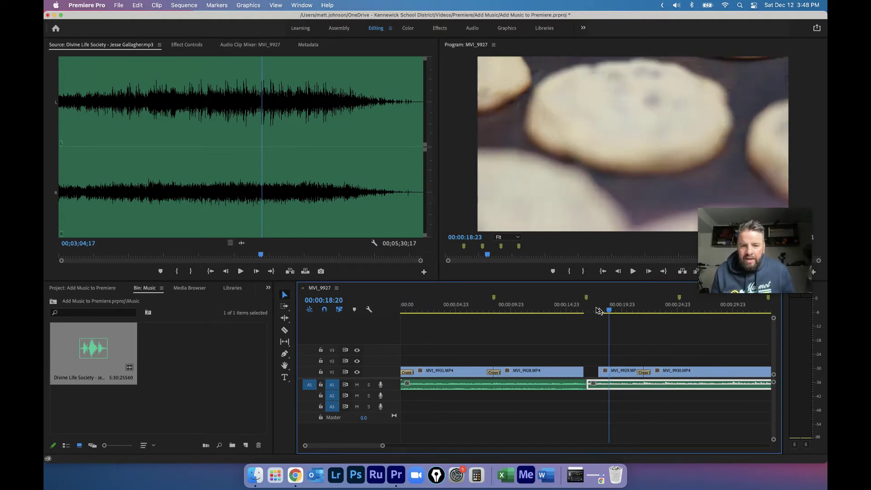
pyautogui.click(545, 310)
pyautogui.press('space')
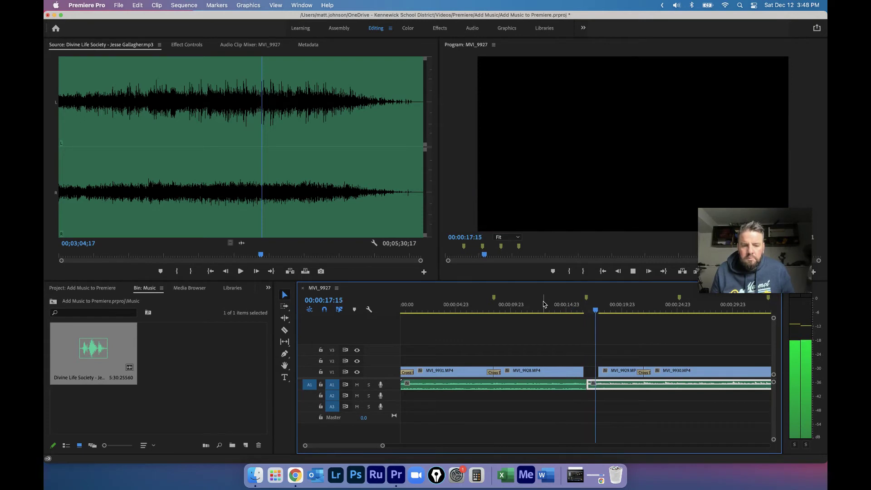
pyautogui.click(633, 271)
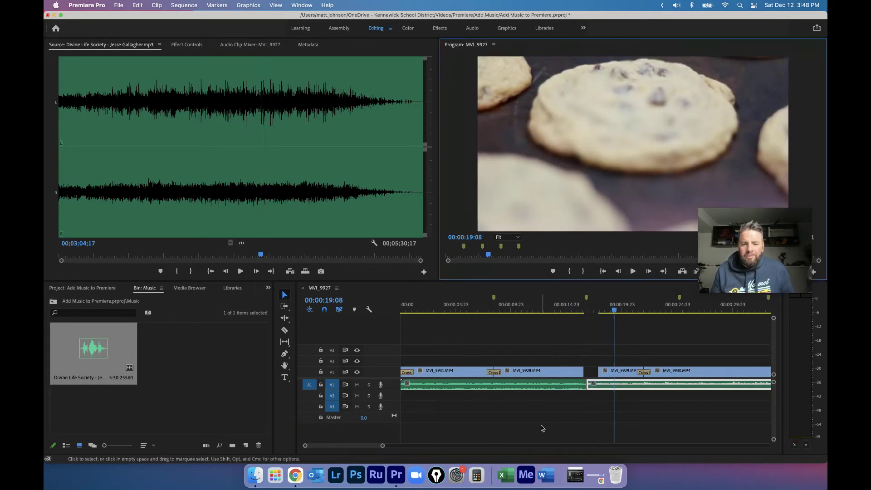
# - Trim the first music piece's end back to the second marker and move the second piece against it
pyautogui.moveTo(611, 310); pyautogui.dragTo(587, 310)
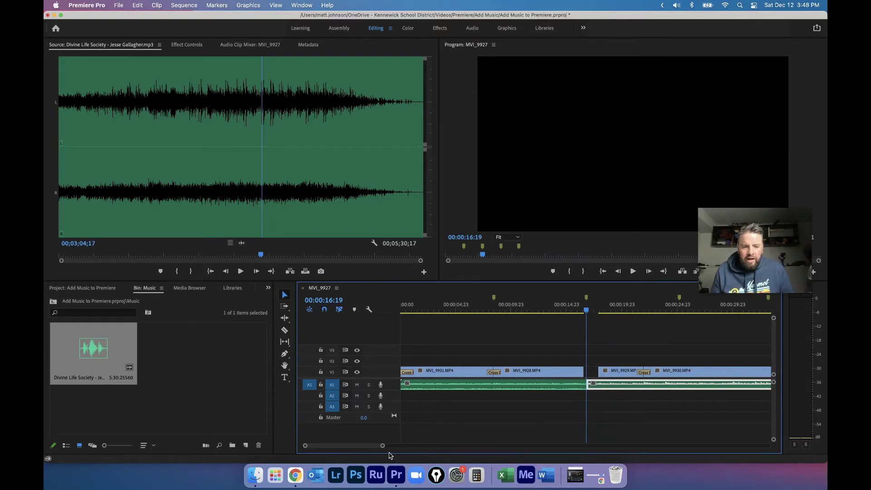
pyautogui.moveTo(382, 446); pyautogui.dragTo(324, 446)
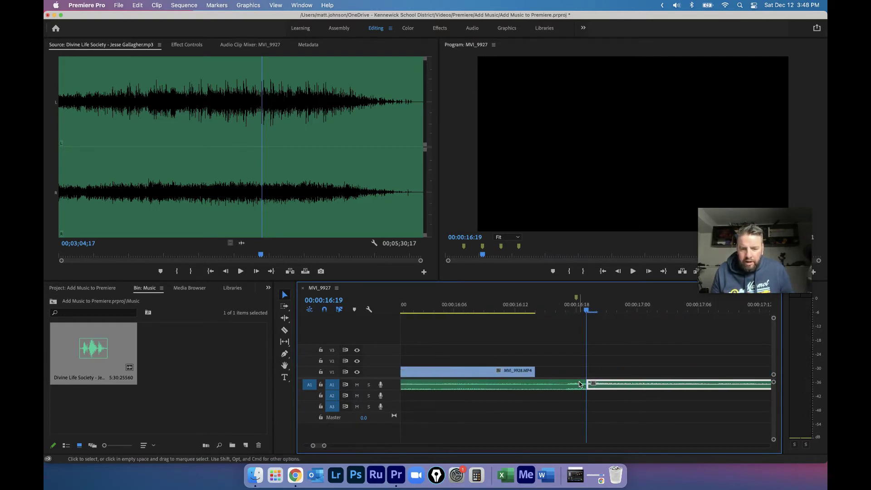
pyautogui.moveTo(582, 383); pyautogui.dragTo(569, 382)
pyautogui.moveTo(625, 386); pyautogui.dragTo(620, 388)
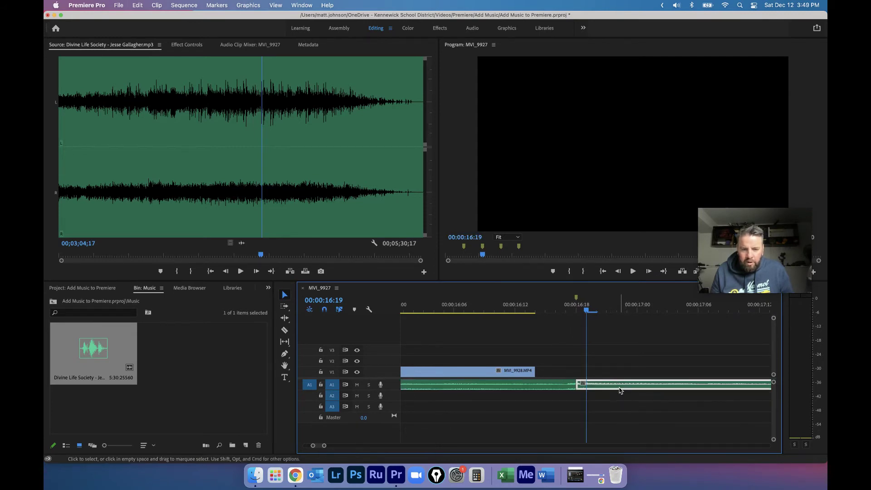
# - Replay the adjusted music join, starting first just before it and again from about 12 seconds
pyautogui.click(432, 310)
pyautogui.press('space')
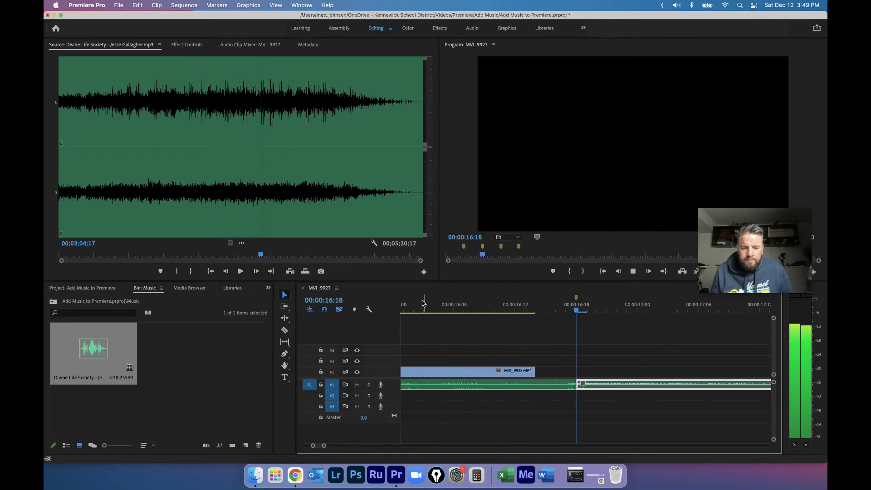
pyautogui.press('space')
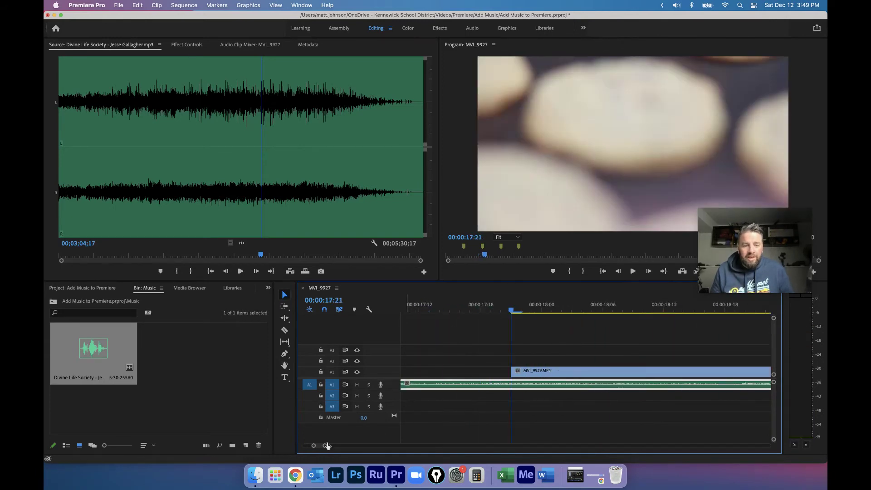
pyautogui.moveTo(324, 445); pyautogui.dragTo(350, 448)
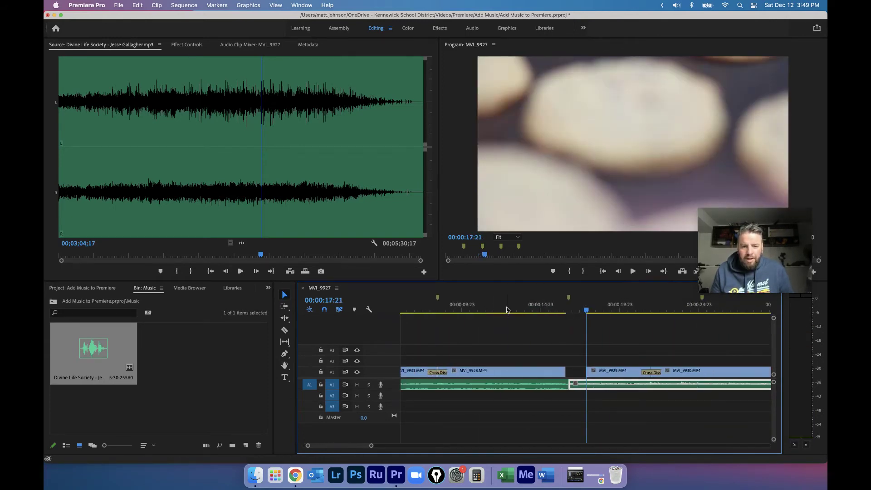
pyautogui.click(503, 308)
pyautogui.press('space')
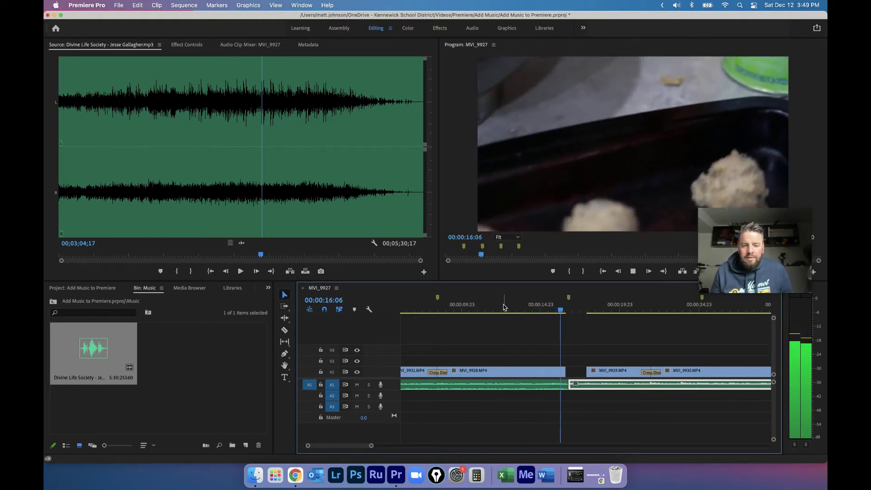
pyautogui.click(634, 271)
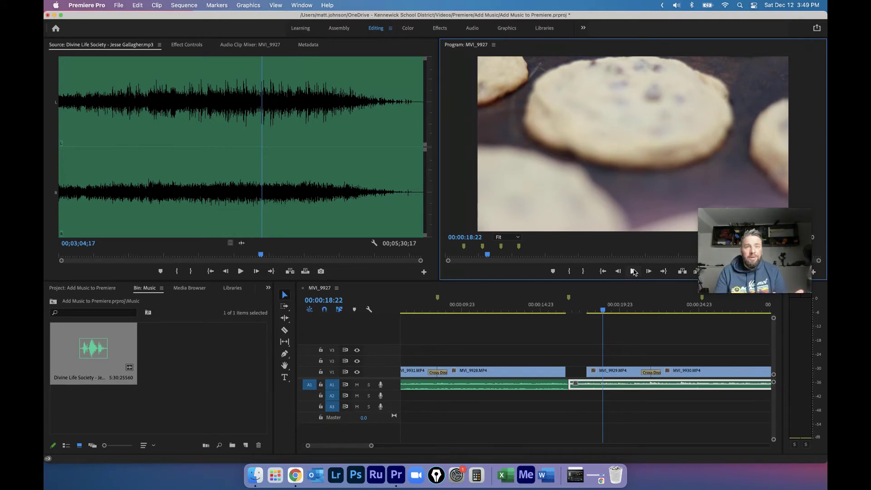
# - Apply the default audio transition at the join between the two music pieces and extend it to about 00:00:01:12
pyautogui.click(566, 385)
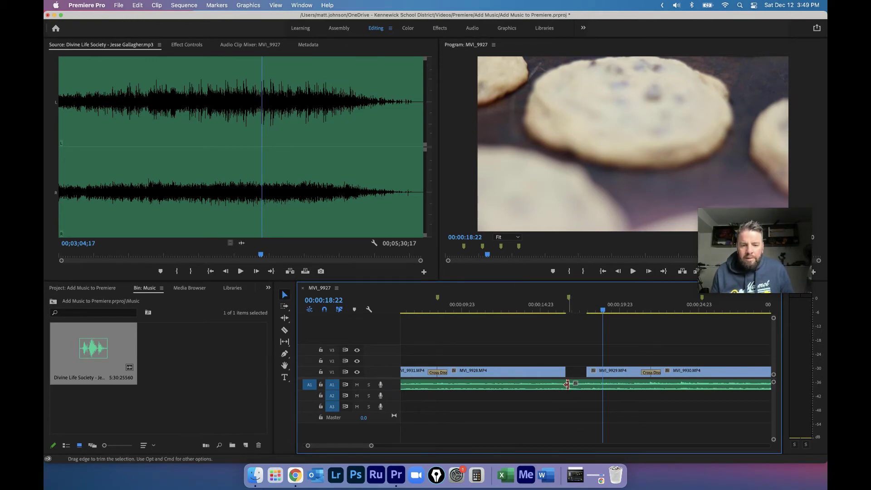
pyautogui.rightClick(567, 385)
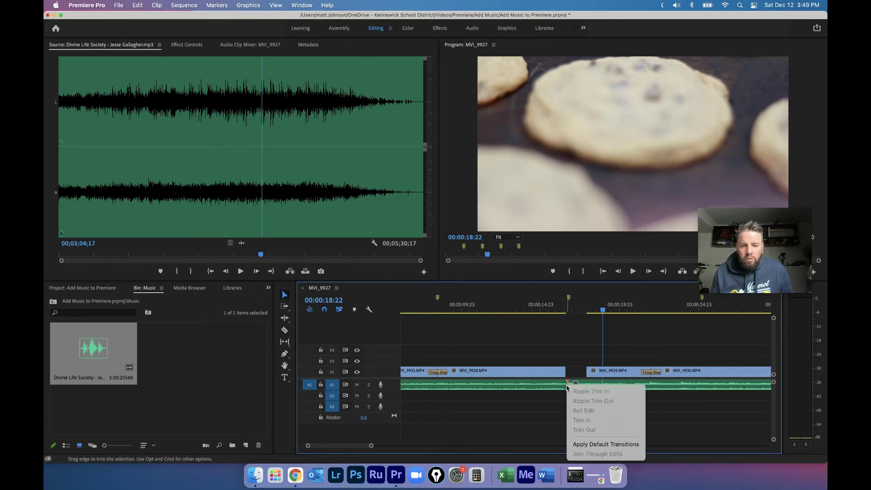
pyautogui.click(589, 445)
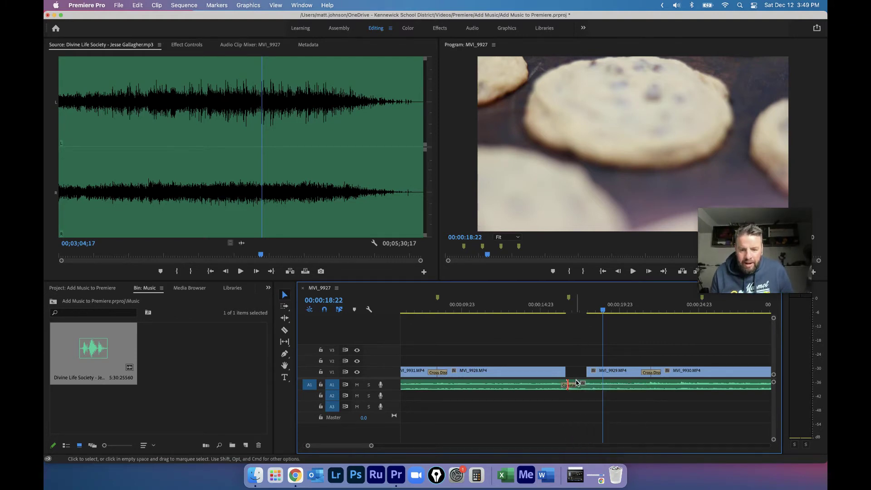
pyautogui.moveTo(575, 385); pyautogui.dragTo(579, 386)
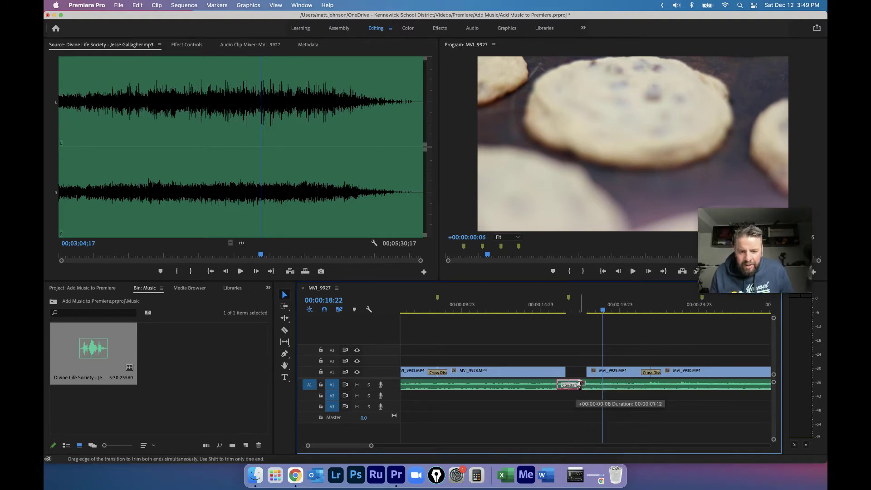
# - Play the sequence from about 10 seconds across the music join to hear the crossfade
pyautogui.click(530, 309)
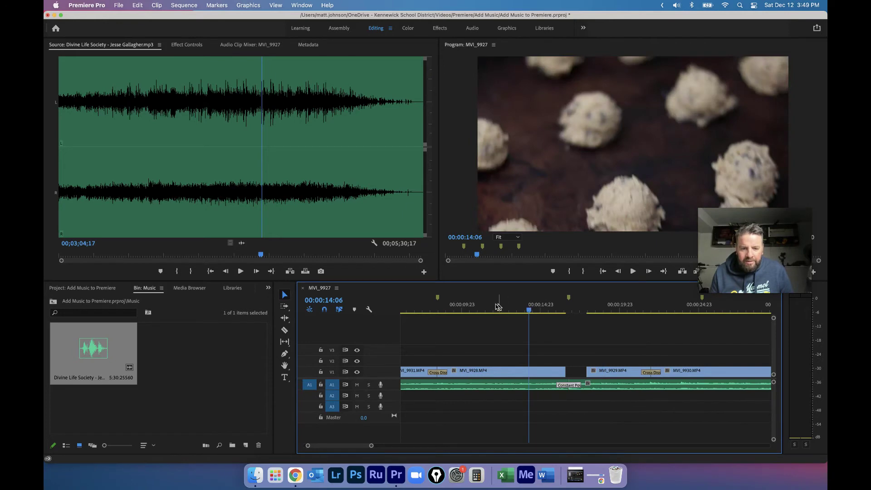
pyautogui.click(463, 307)
pyautogui.press('space')
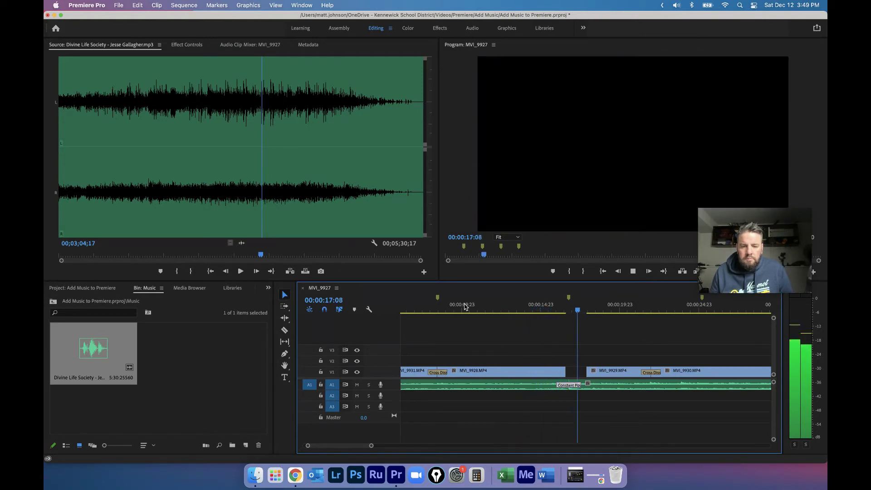
pyautogui.press('space')
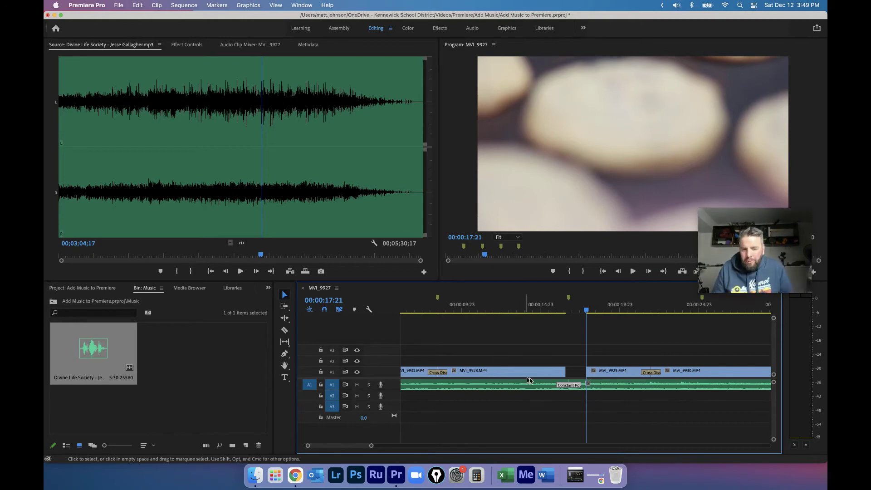
# - Lengthen the Constant Power crossfade at the music join further on both sides and replay the join
pyautogui.moveTo(559, 385); pyautogui.dragTo(549, 384)
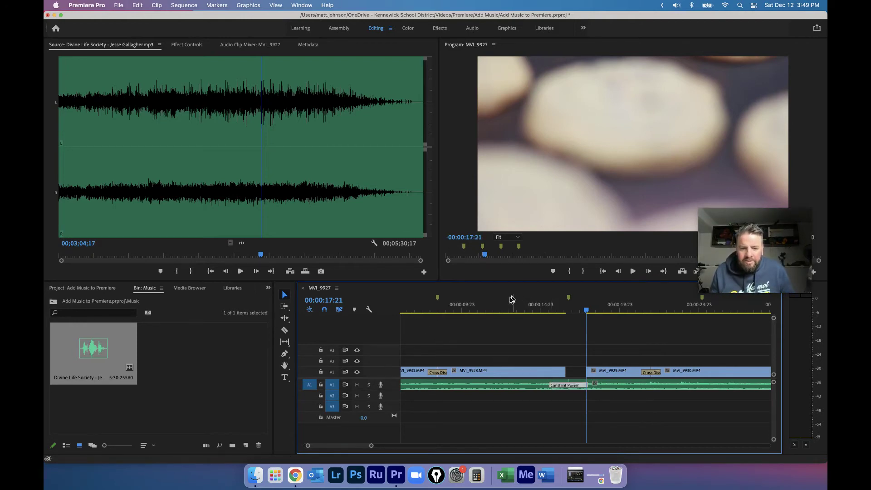
pyautogui.click(491, 305)
pyautogui.press('space')
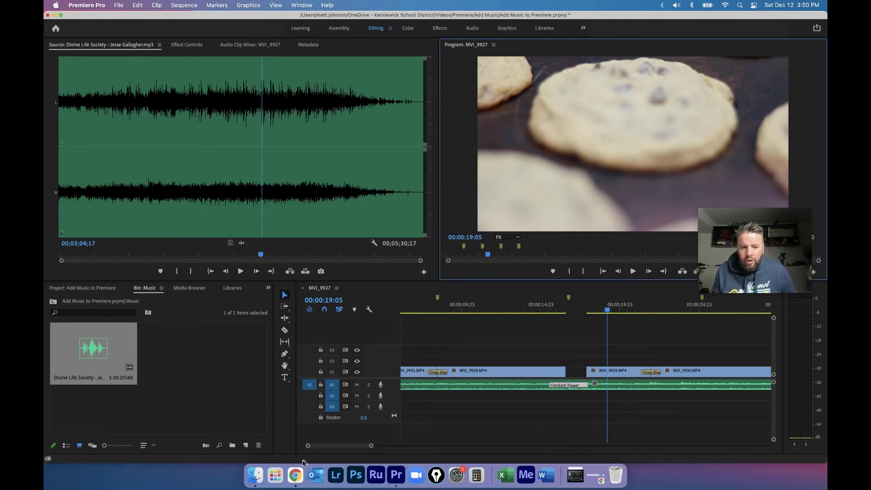
# - Trim the end of MVI_9930.MP4 back to about 00:00:34:04 and lengthen its closing Cross Dissolve
pyautogui.moveTo(329, 447); pyautogui.dragTo(335, 448)
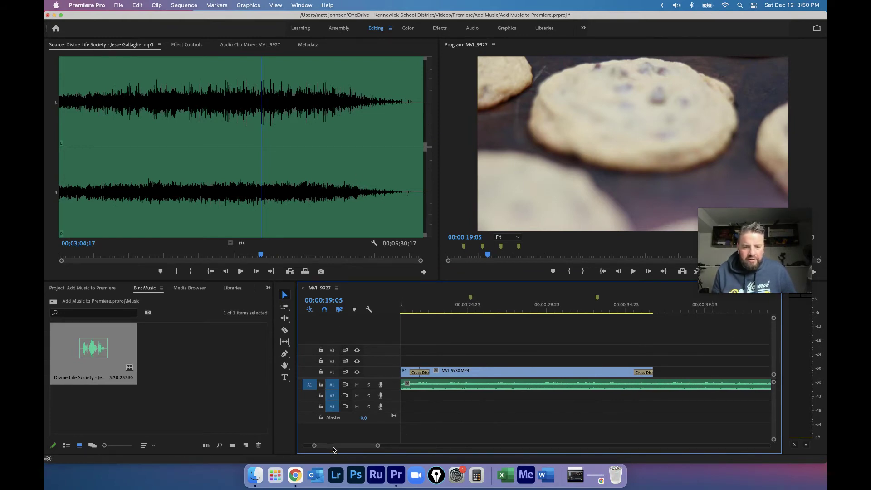
pyautogui.moveTo(333, 449); pyautogui.dragTo(331, 448)
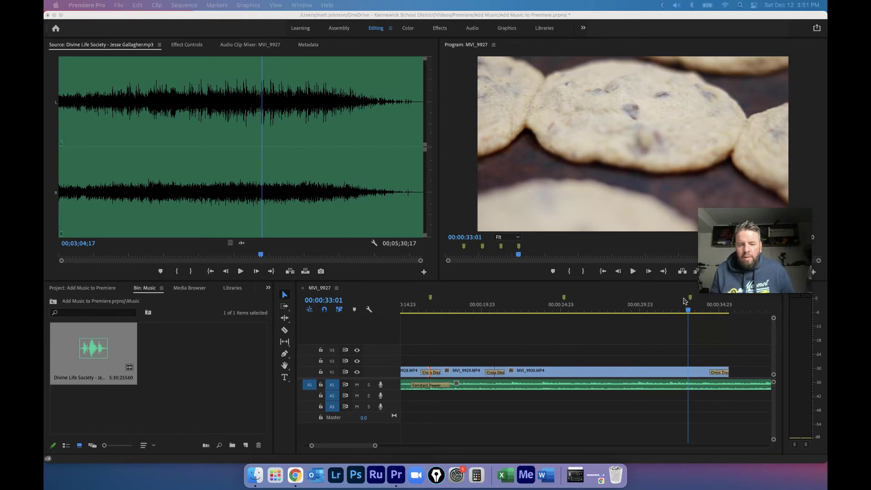
pyautogui.click(712, 372)
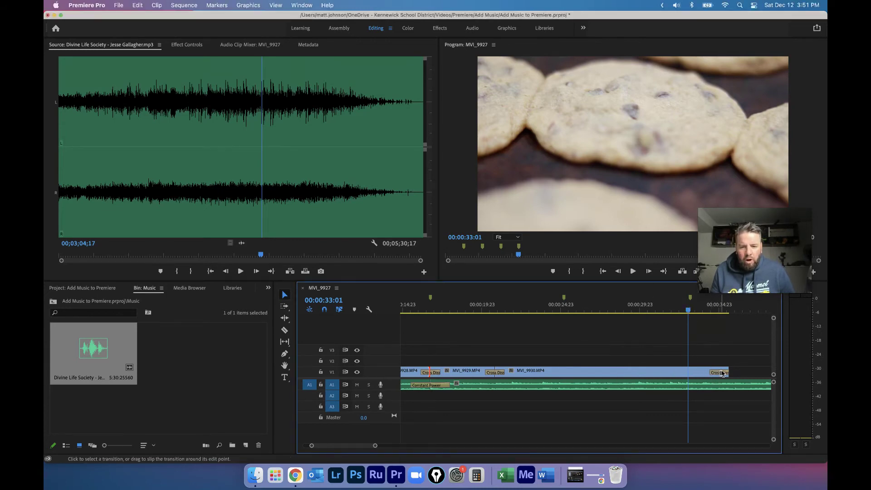
pyautogui.moveTo(728, 371); pyautogui.dragTo(677, 373)
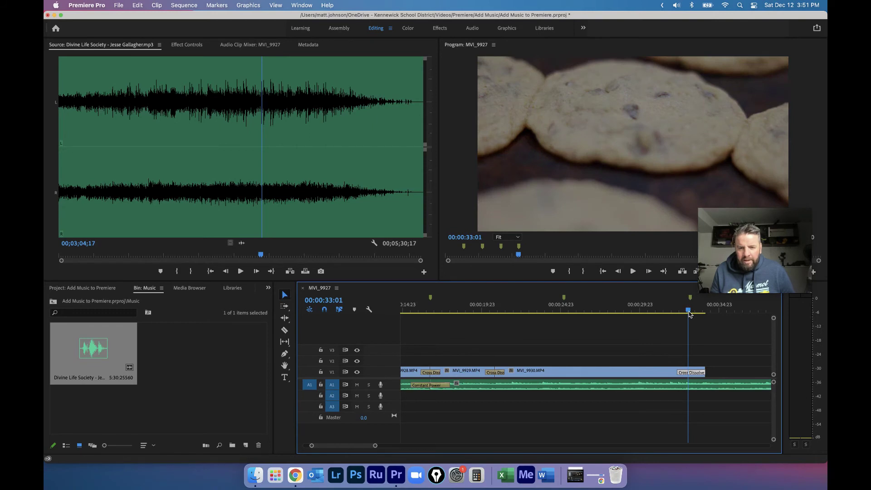
# - Split the second music piece at 00:00:37:09, a few seconds past the end of the video, and delete the remainder
pyautogui.moveTo(689, 314); pyautogui.dragTo(707, 317)
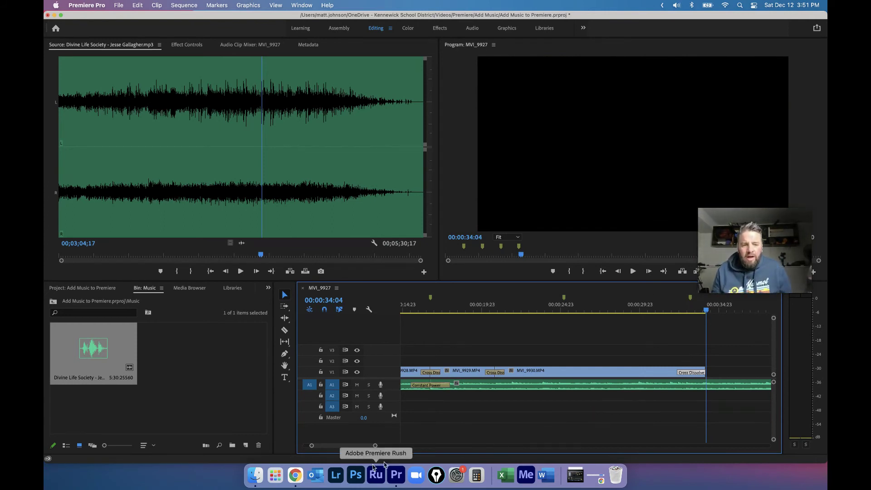
pyautogui.moveTo(375, 446); pyautogui.dragTo(427, 442)
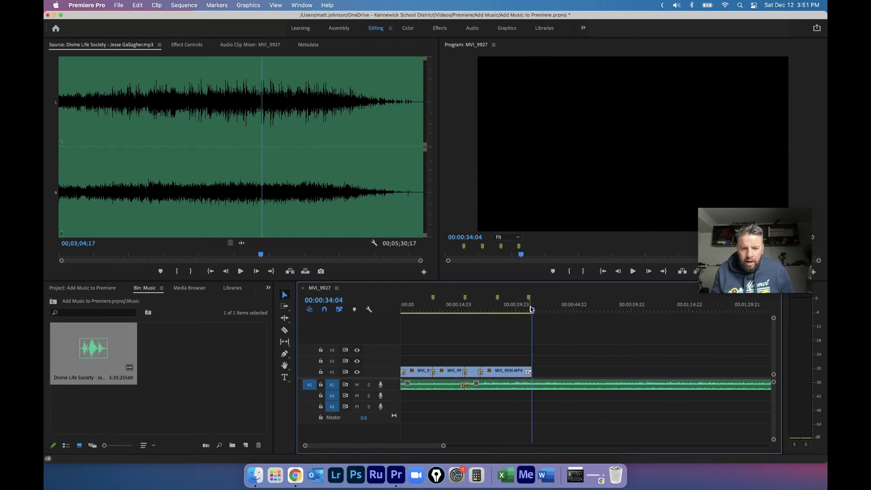
pyautogui.moveTo(533, 310); pyautogui.dragTo(546, 314)
pyautogui.click(547, 389)
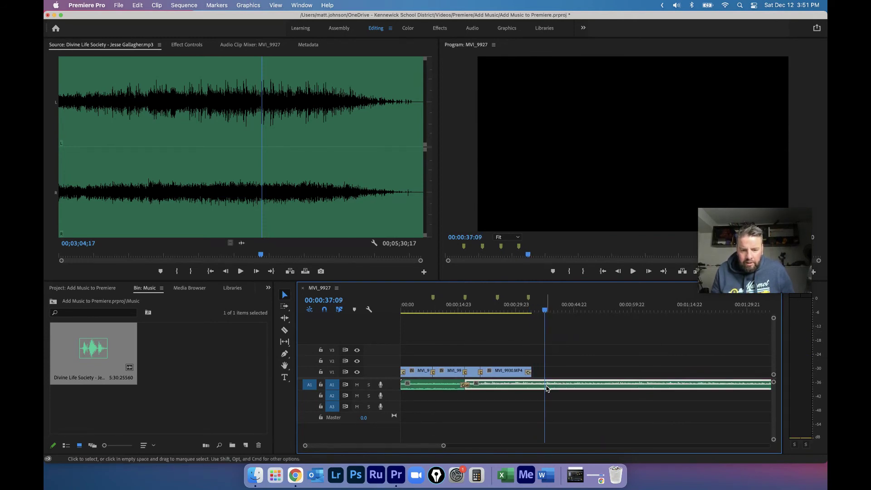
pyautogui.press('super+k')
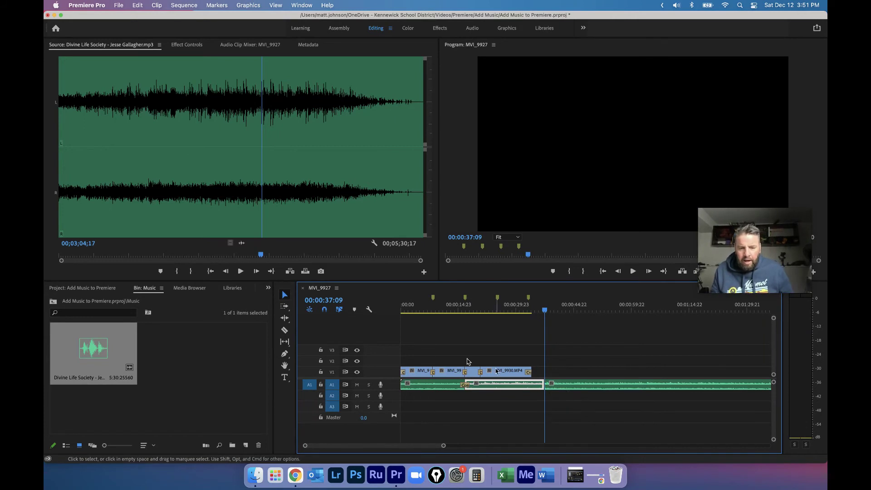
pyautogui.click(611, 389)
pyautogui.press('Delete')
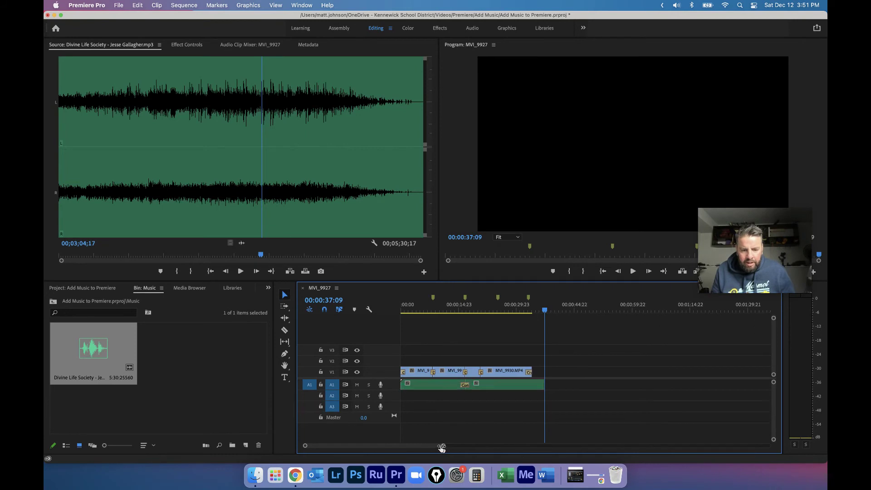
# - Apply the default audio transition to the music's end and extend it back to the end of the last video clip
pyautogui.moveTo(443, 445); pyautogui.dragTo(411, 445)
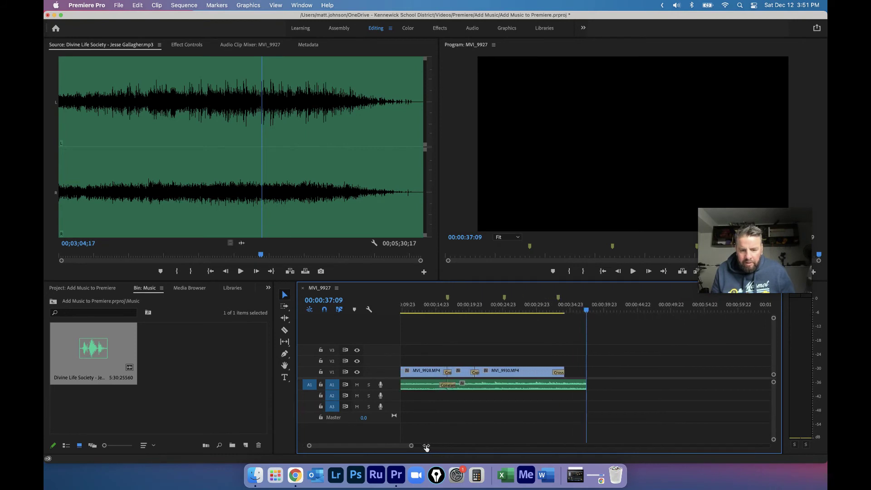
pyautogui.rightClick(584, 384)
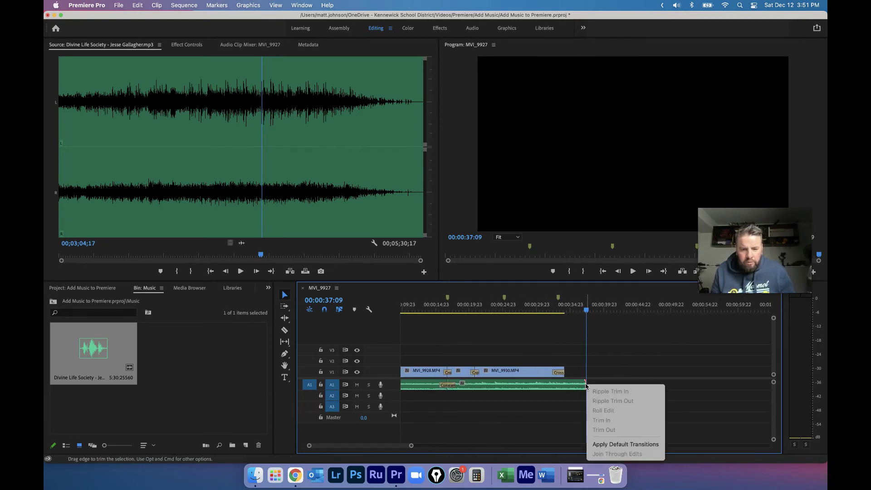
pyautogui.click(608, 445)
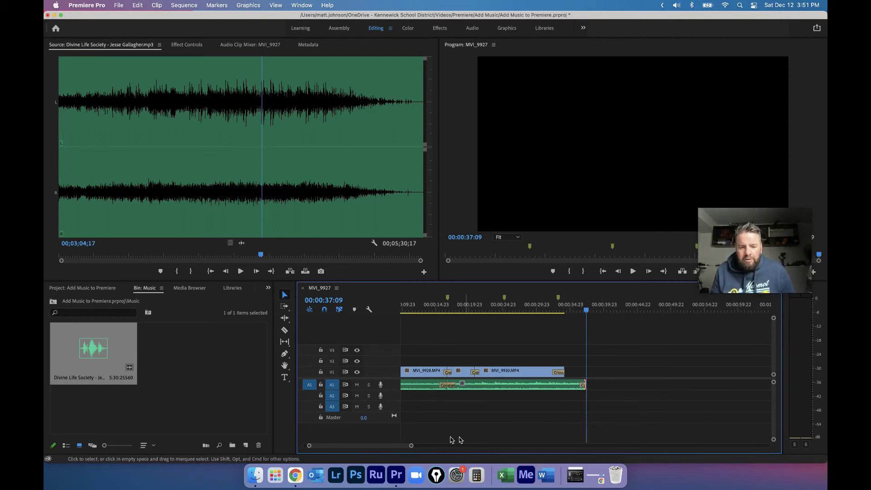
pyautogui.moveTo(410, 445); pyautogui.dragTo(387, 445)
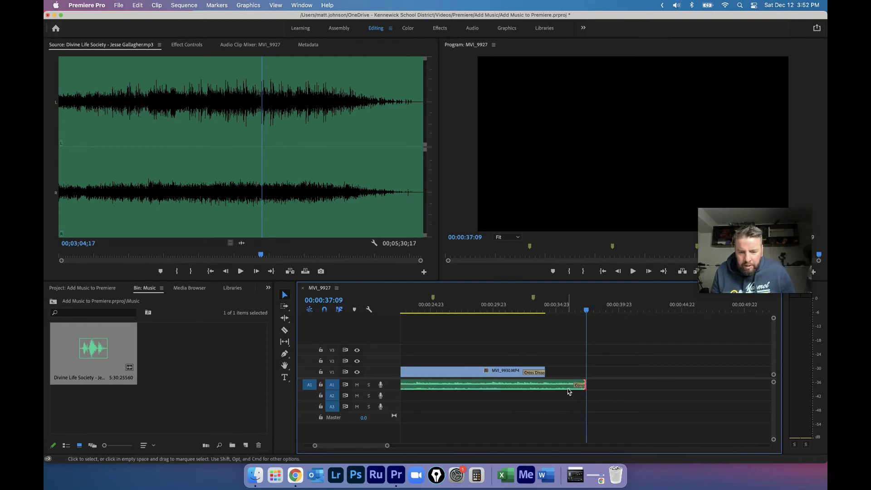
pyautogui.moveTo(574, 384); pyautogui.dragTo(546, 387)
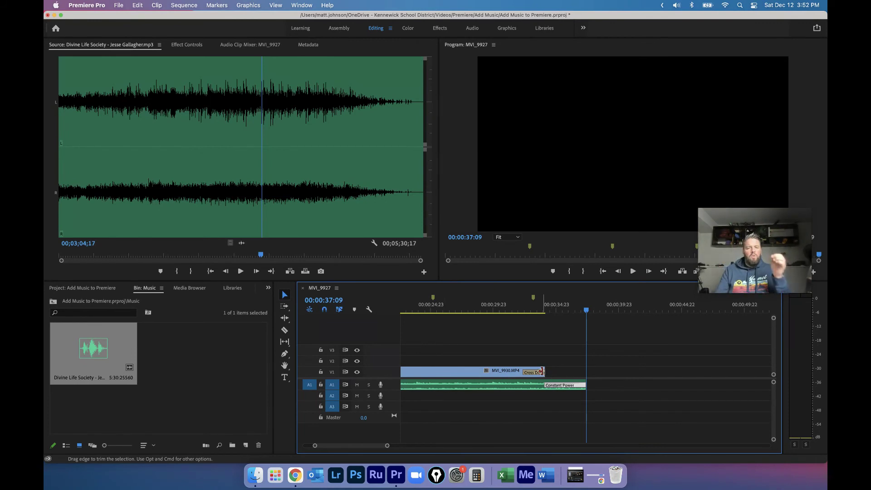
# - Play the ending from 00:00:24:09 to check how the music fades out after the video
pyautogui.click(452, 308)
pyautogui.click(423, 309)
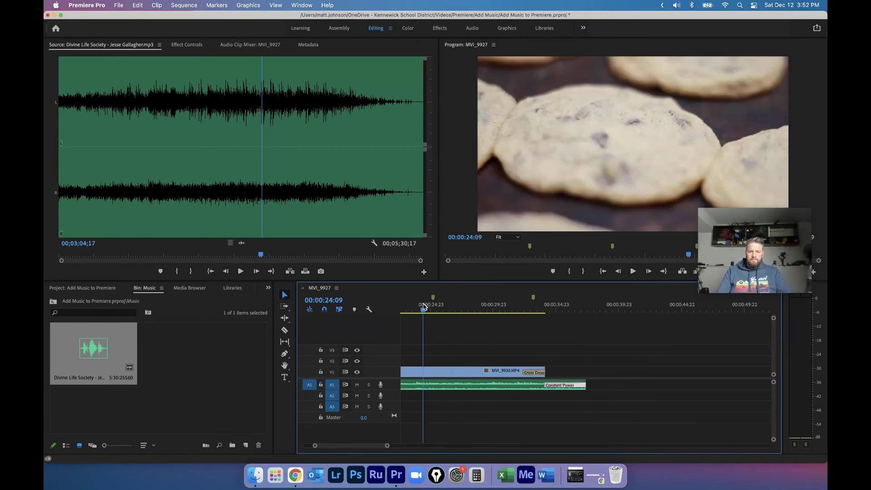
pyautogui.press('space')
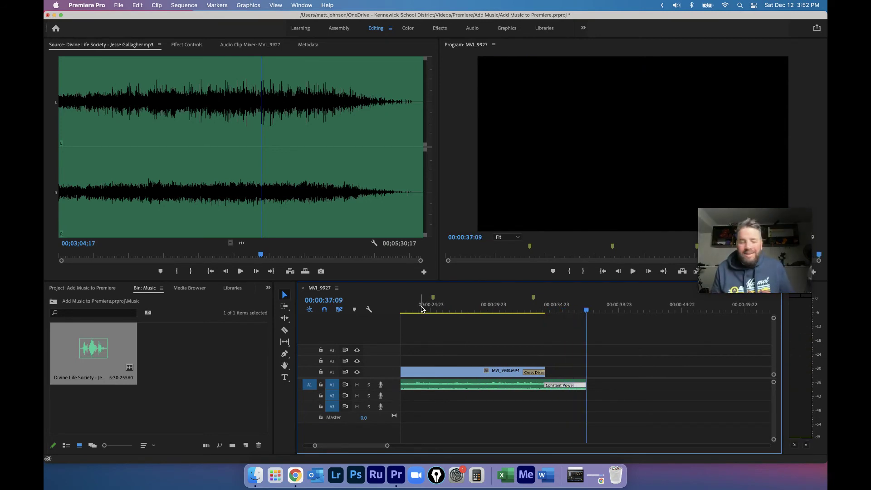
# - Apply the default audio transition to the start of the first music piece and lengthen the fade-in slightly
pyautogui.moveTo(362, 450); pyautogui.dragTo(352, 449)
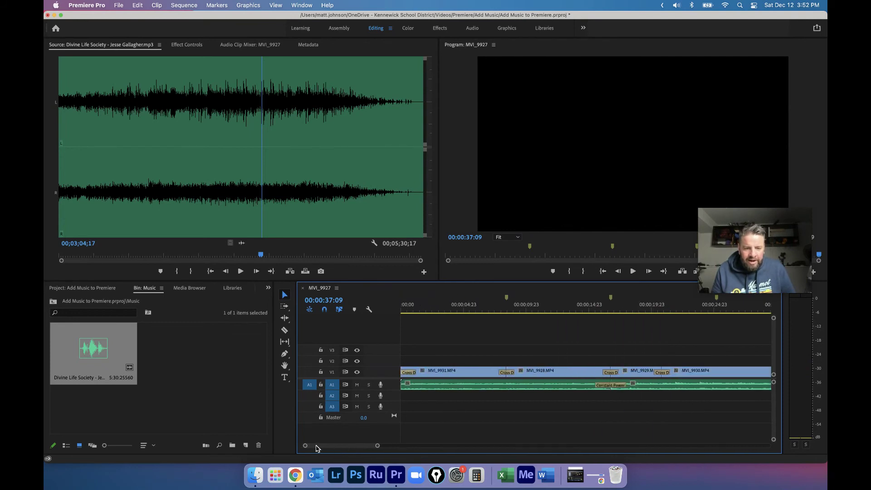
pyautogui.rightClick(402, 386)
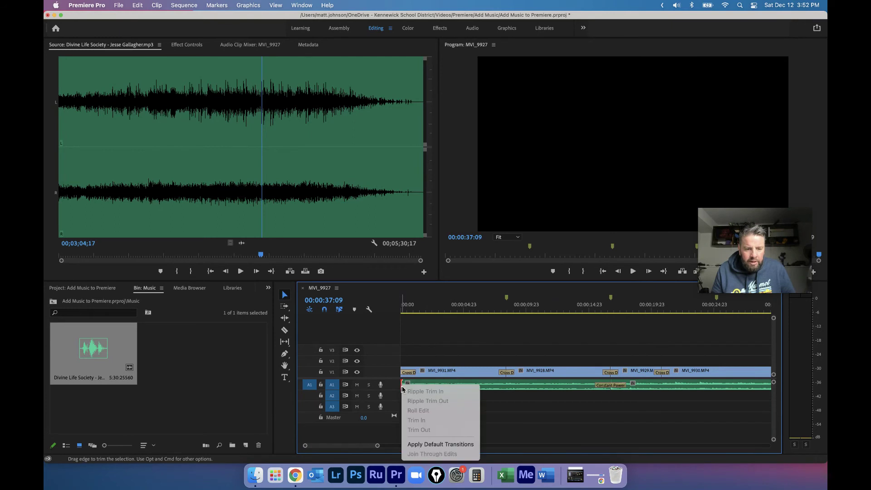
pyautogui.click(431, 445)
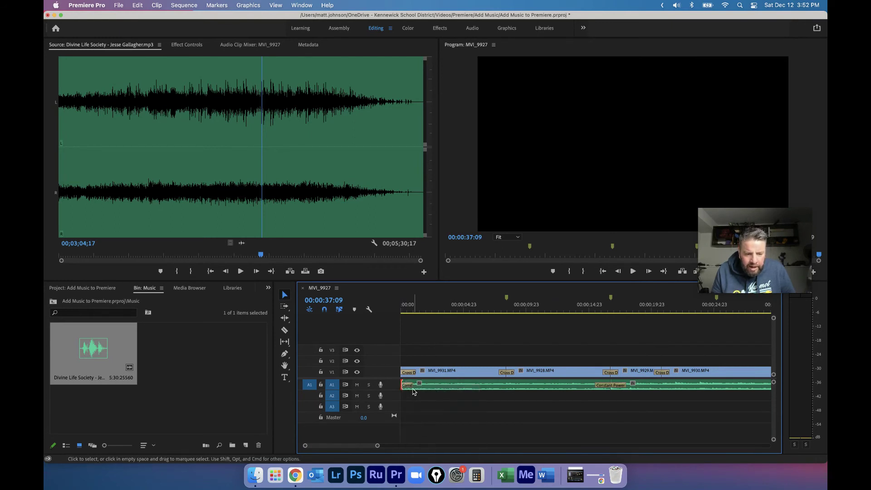
pyautogui.moveTo(413, 392); pyautogui.dragTo(423, 391)
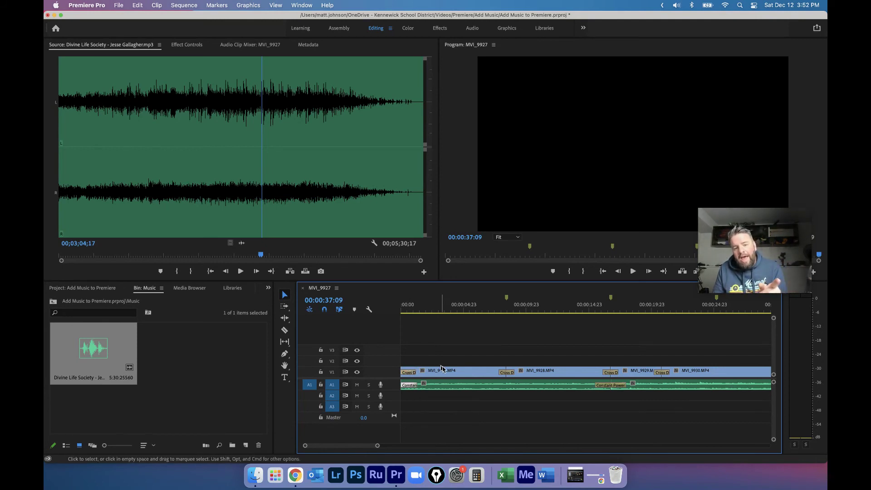
# - Select the video clips on V1 and try to shift them later so the music starts first
pyautogui.moveTo(418, 361); pyautogui.dragTo(703, 370)
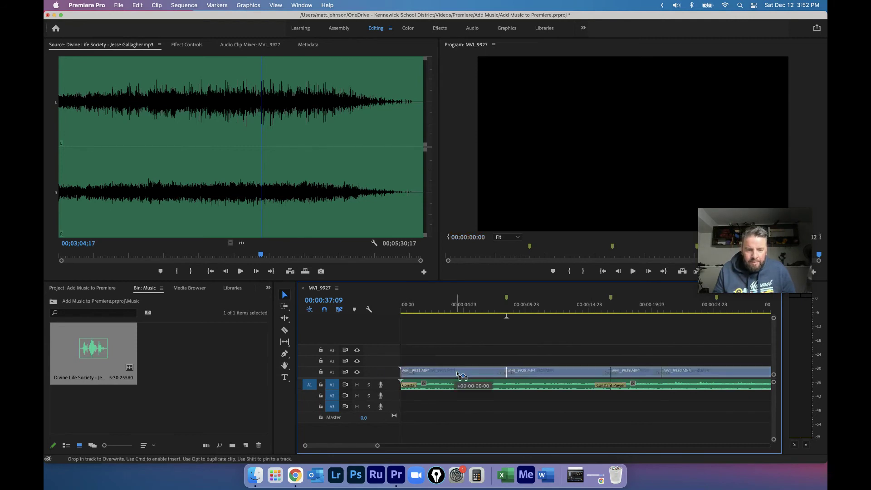
pyautogui.moveTo(456, 374); pyautogui.dragTo(472, 376)
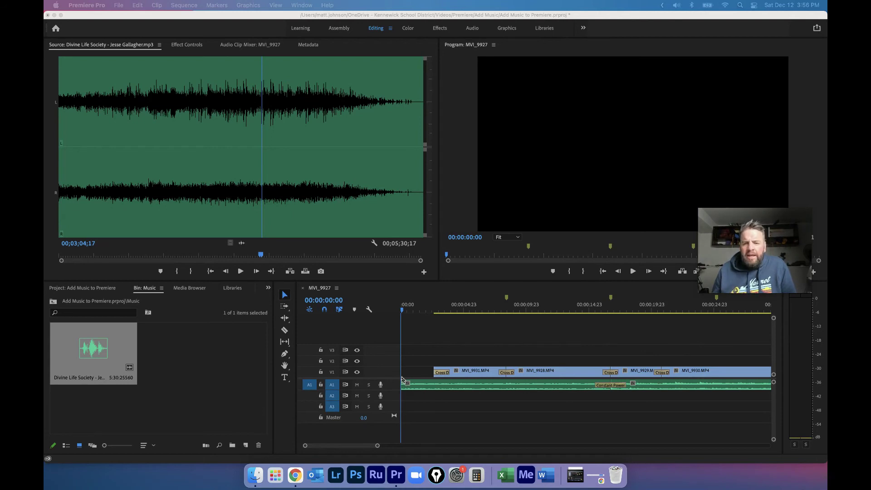
# - Play the sequence from the beginning into MVI_9928.MP4 to check the music leading in before the first video clip
pyautogui.click(632, 271)
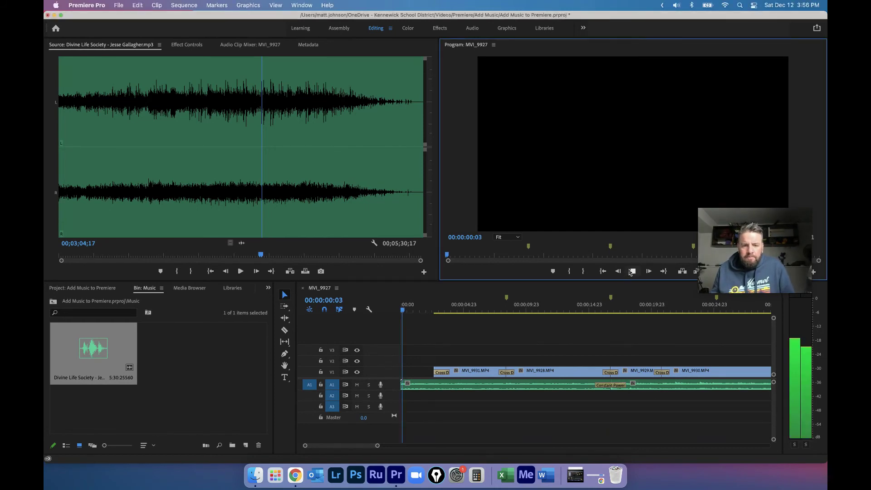
pyautogui.click(632, 270)
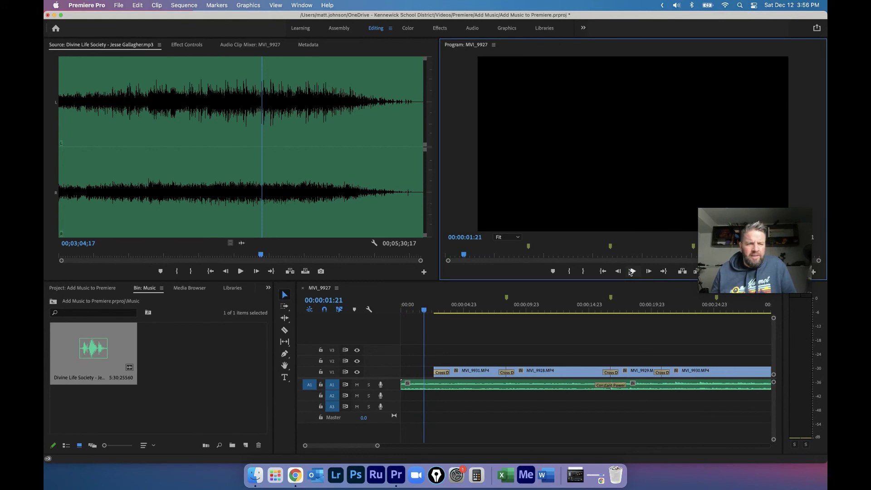
pyautogui.click(632, 272)
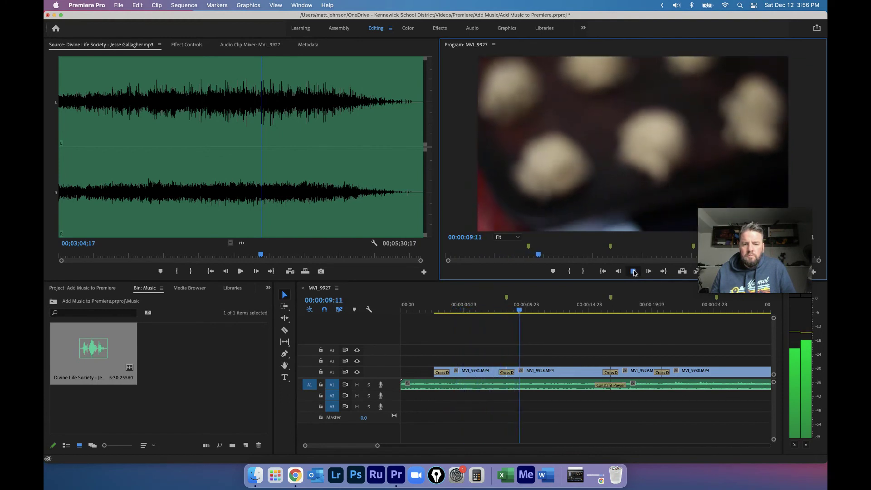
pyautogui.click(633, 271)
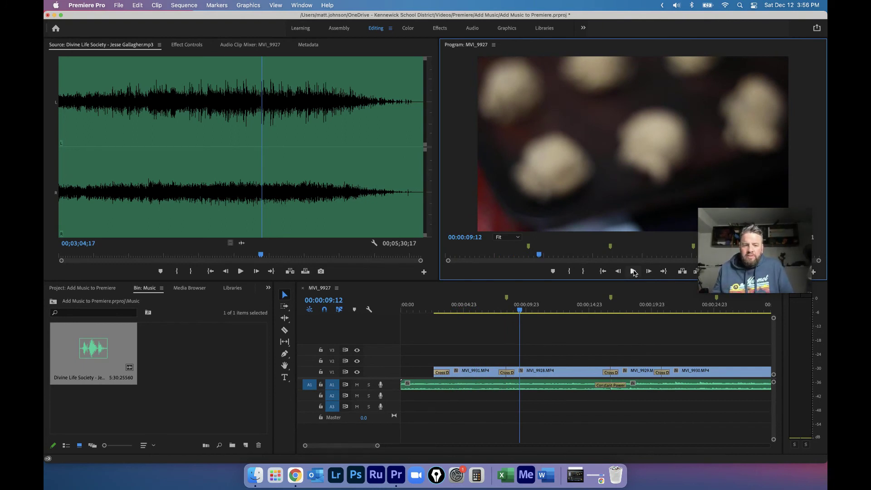
pyautogui.moveTo(344, 449); pyautogui.dragTo(347, 449)
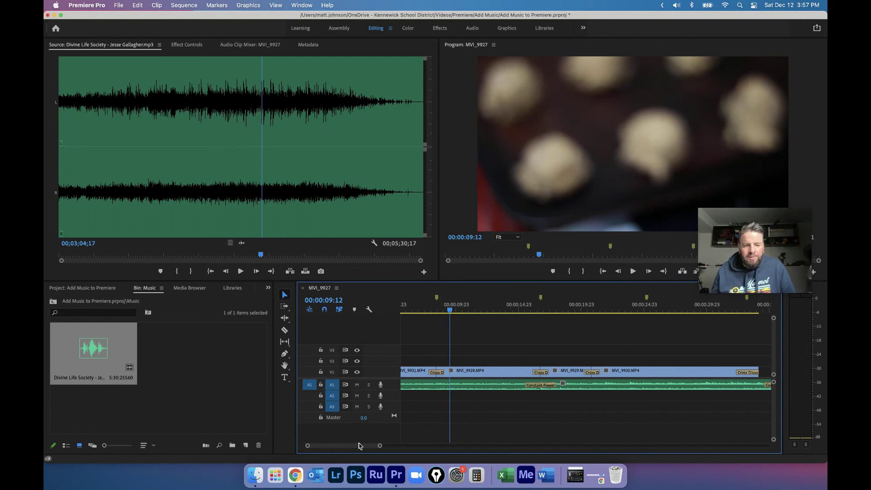
pyautogui.moveTo(359, 448); pyautogui.dragTo(363, 448)
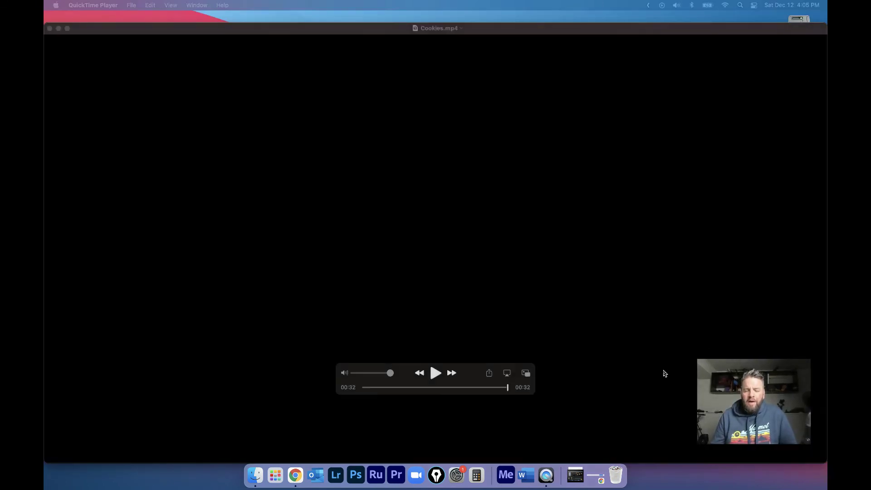
# - Switch to QuickTime Player and rewind Cookies.mp4 to its start
pyautogui.click(509, 390)
pyautogui.moveTo(508, 390); pyautogui.dragTo(328, 397)
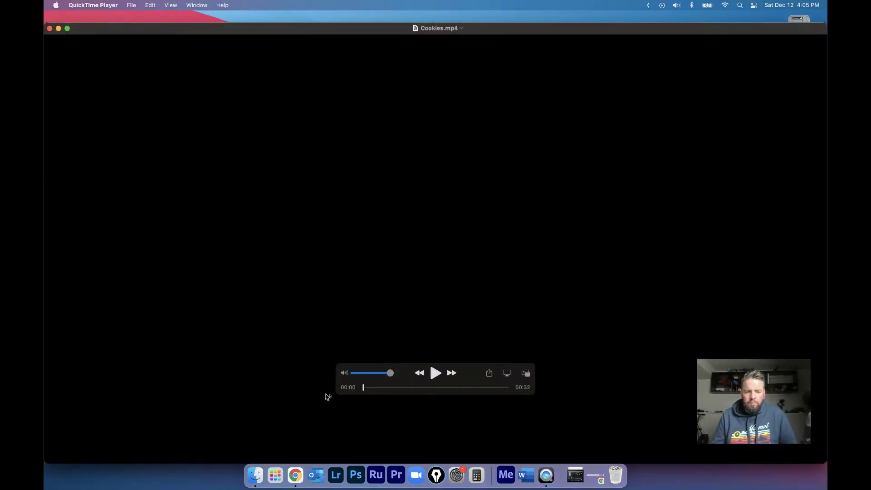